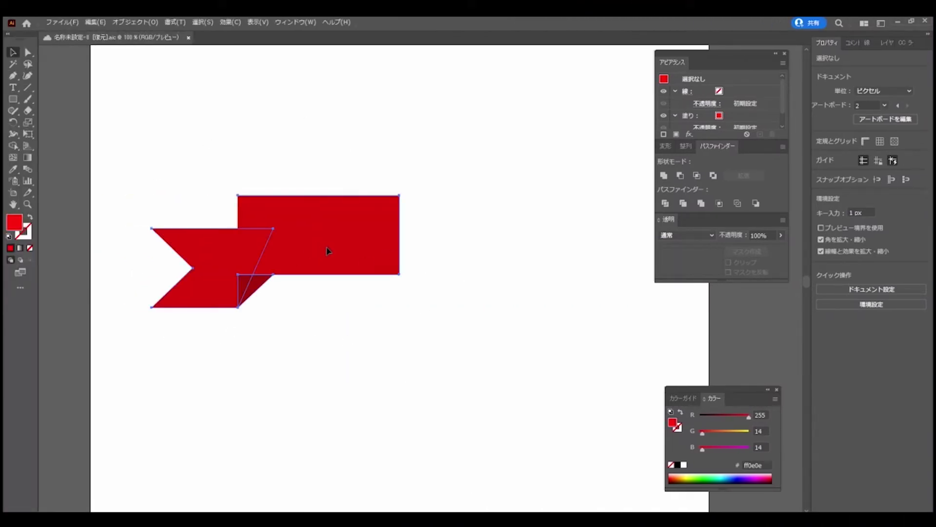
Select and deselect the grouped left ribbon half to confirm it selects as one unit.
{"action": "left_click_drag", "start_coordinate": [326, 250], "coordinate": [337, 263]}
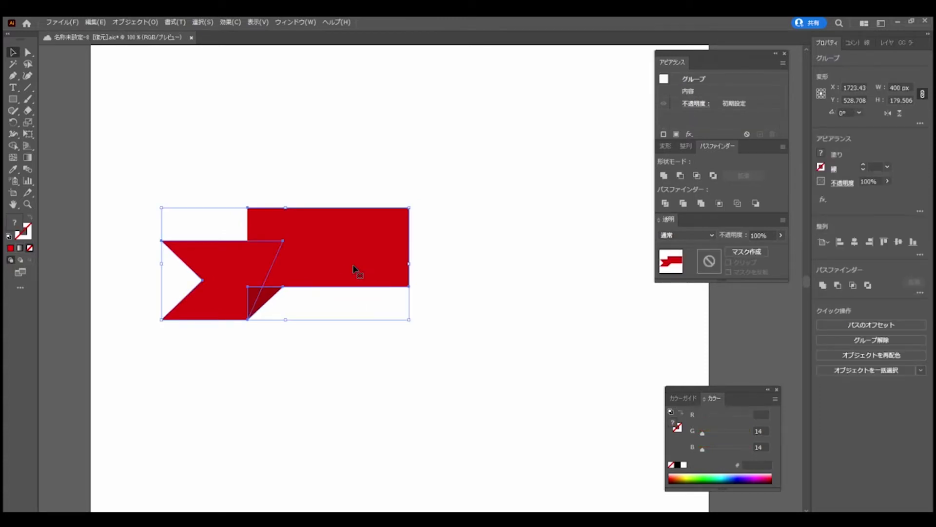
{"action": "left_click", "coordinate": [326, 360]}
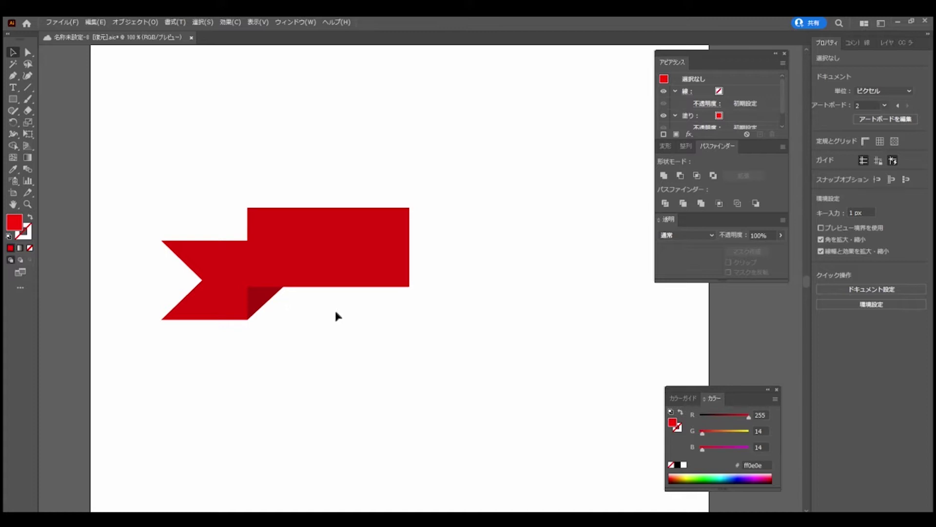
{"action": "left_click", "coordinate": [337, 272]}
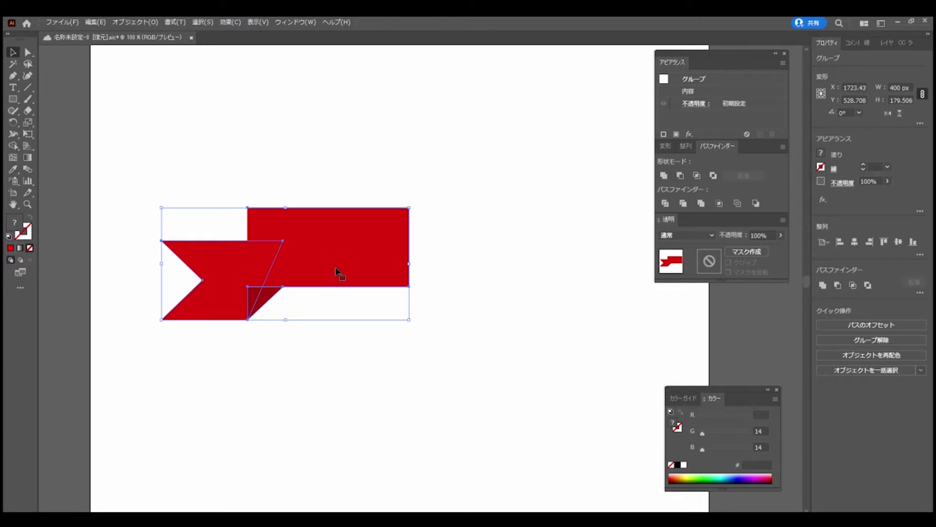
{"action": "left_click", "coordinate": [348, 326]}
Paste a duplicate of the ribbon half and position it above the original.
{"action": "key", "text": "ctrl+v"}
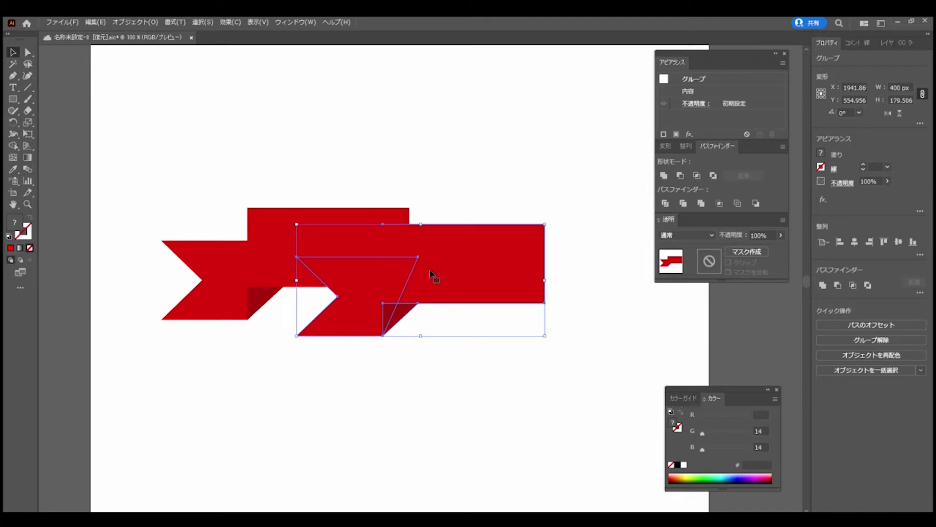
{"action": "left_click_drag", "start_coordinate": [431, 274], "coordinate": [405, 145]}
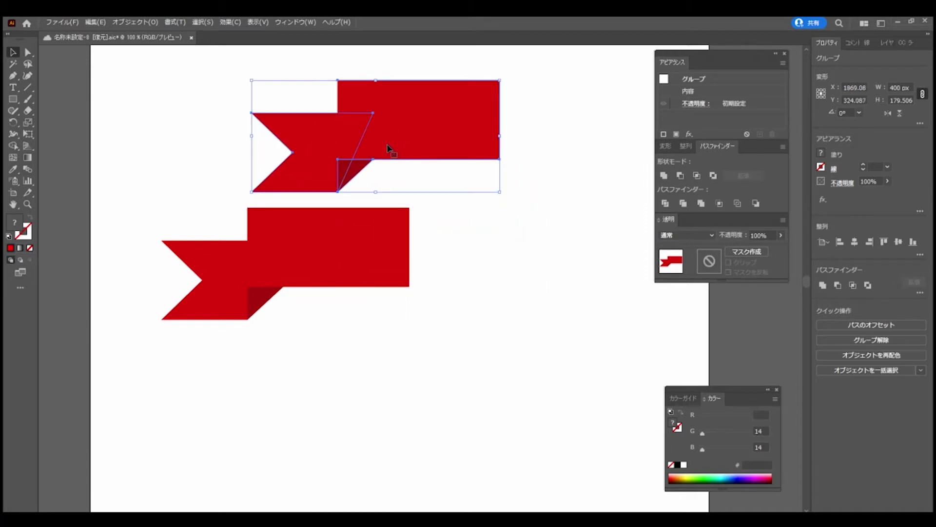
{"action": "left_click_drag", "start_coordinate": [403, 127], "coordinate": [389, 129]}
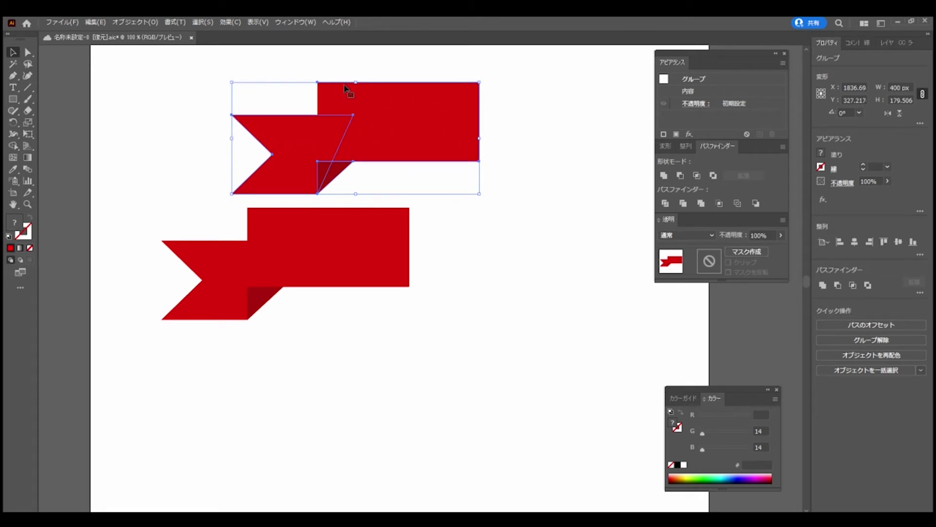
{"action": "scroll", "coordinate": [269, 102], "scroll_direction": "up", "scroll_amount": 2}
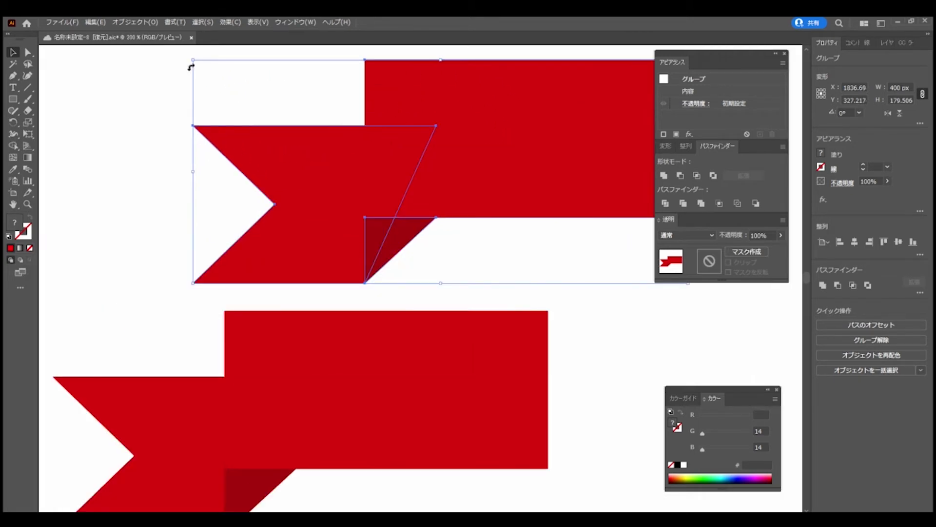
{"action": "scroll", "coordinate": [462, 255], "scroll_direction": "down", "scroll_amount": 1}
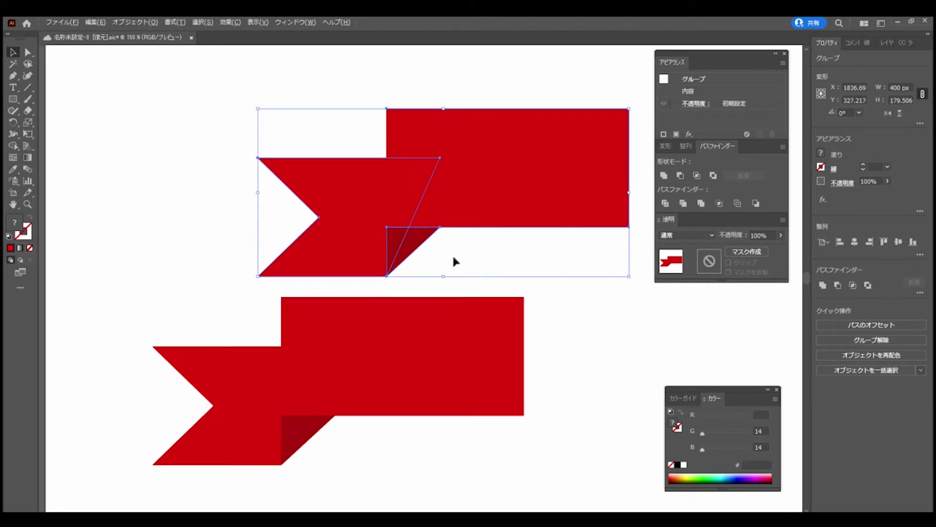
{"action": "left_click_drag", "start_coordinate": [440, 161], "coordinate": [388, 165]}
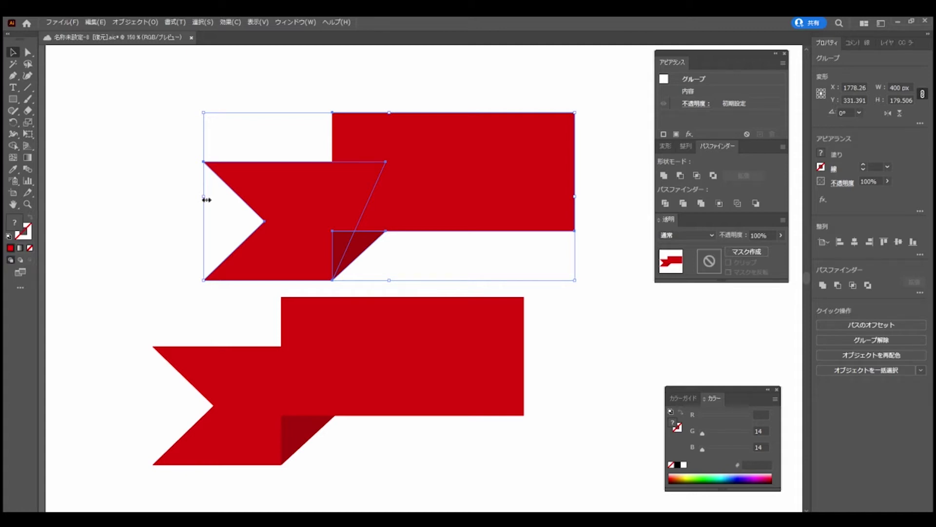
Narrow the duplicate from its left side and drag it past the edge to flip it horizontally.
{"action": "left_click_drag", "start_coordinate": [207, 200], "coordinate": [344, 204]}
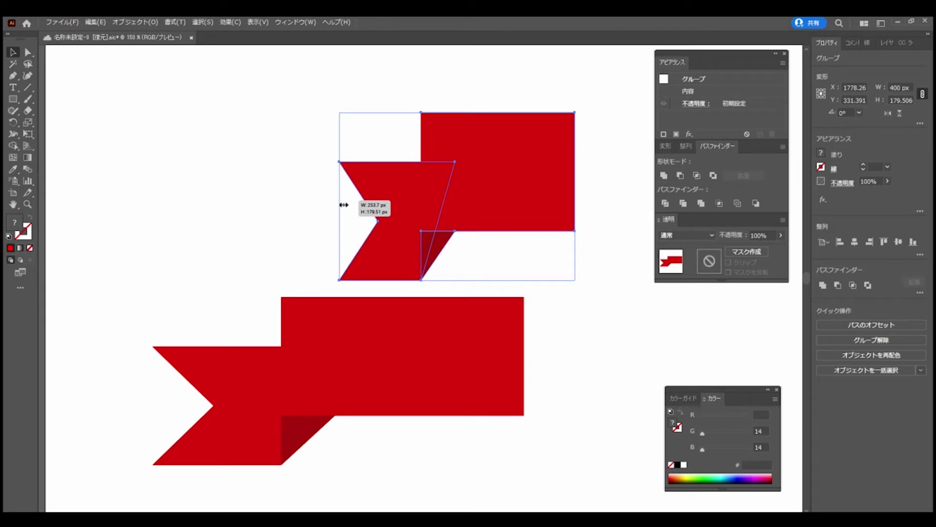
{"action": "left_click_drag", "start_coordinate": [460, 177], "coordinate": [377, 171]}
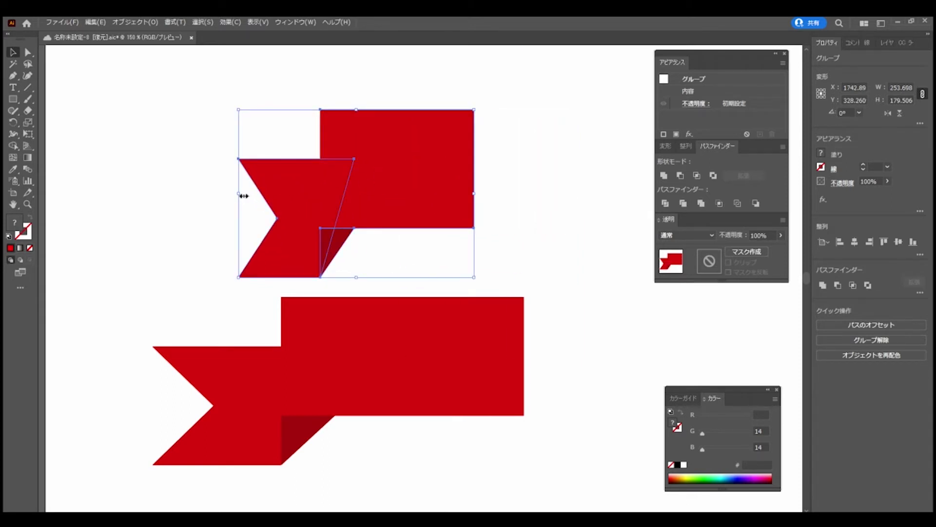
{"action": "left_click_drag", "start_coordinate": [241, 196], "coordinate": [621, 215]}
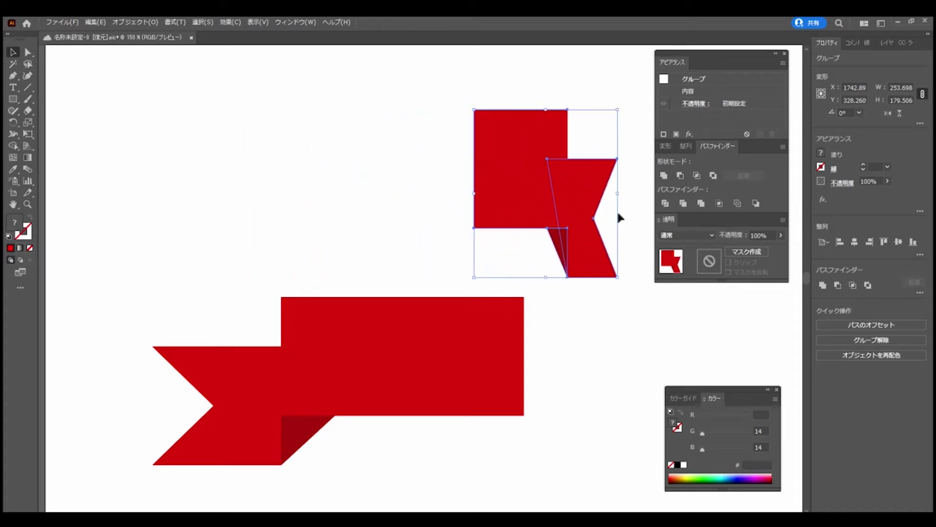
{"action": "mouse_move", "coordinate": [517, 195]}
{"action": "left_mouse_down"}
{"action": "mouse_move", "coordinate": [464, 193]}
{"action": "mouse_move", "coordinate": [552, 387]}
{"action": "mouse_move", "coordinate": [361, 336]}
{"action": "left_mouse_up"}
Undo the move, try a new width on the mirrored copy, then undo the proportional enlargement.
{"action": "key", "text": "ctrl+z"}
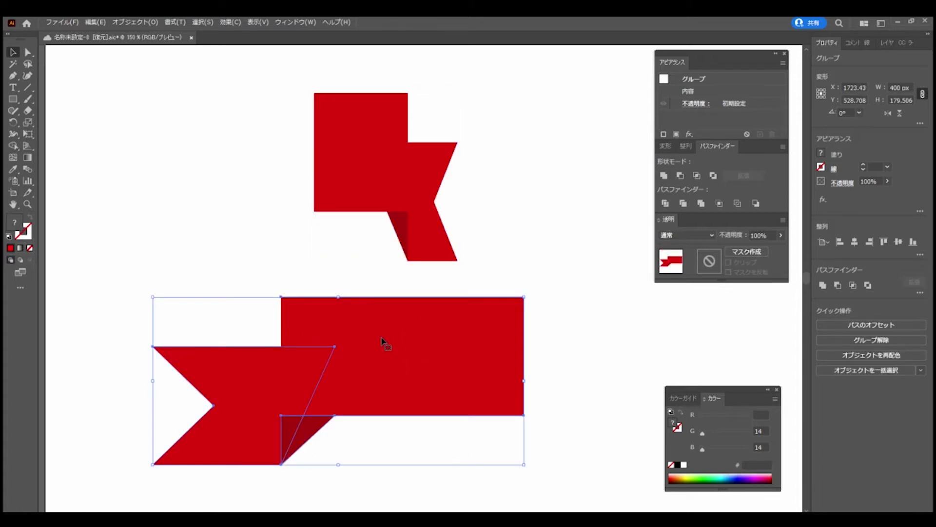
{"action": "left_click", "coordinate": [896, 88]}
{"action": "double_click", "coordinate": [897, 89]}
{"action": "left_click", "coordinate": [376, 145]}
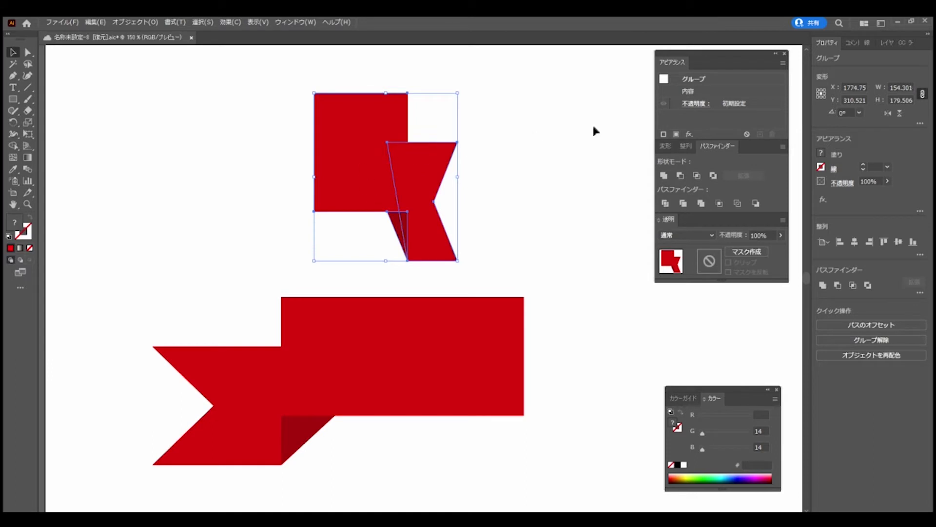
{"action": "left_click", "coordinate": [898, 88]}
{"action": "type", "text": "300"}
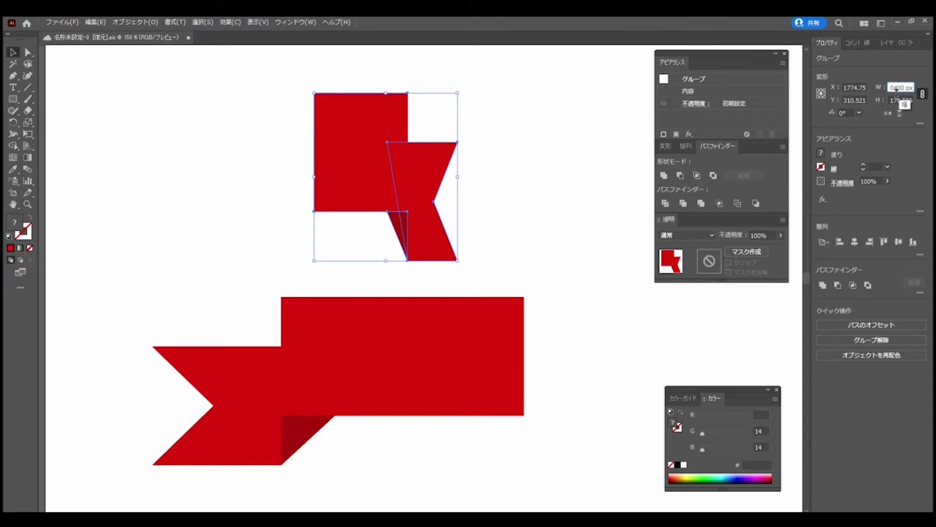
{"action": "key", "text": "Delete"}
{"action": "key", "text": "Return"}
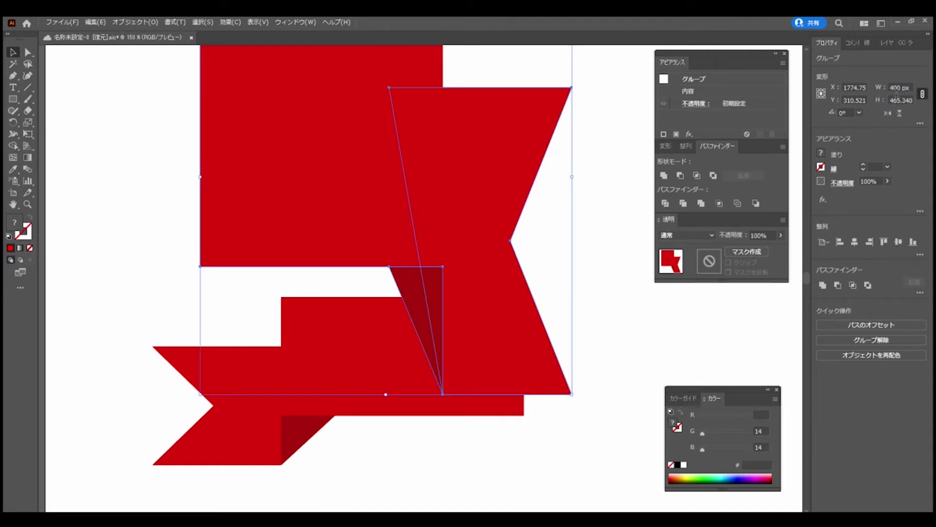
{"action": "key", "text": "ctrl+z"}
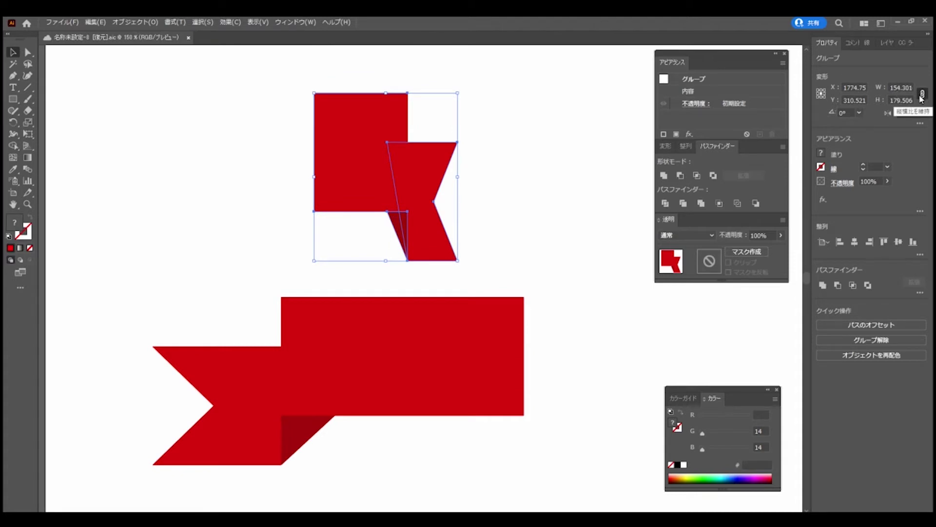
Unlink width and height proportions and enter 400 as the copy's width.
{"action": "left_click", "coordinate": [921, 95]}
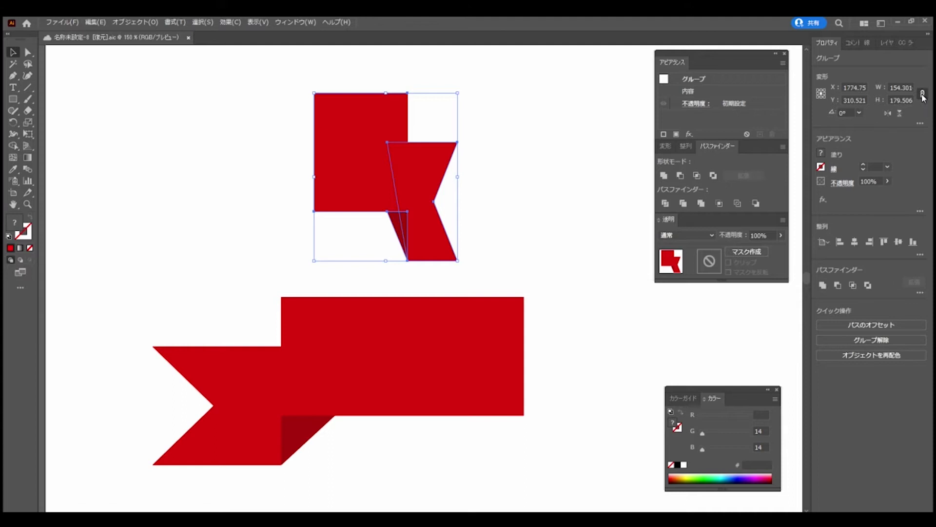
{"action": "left_click", "coordinate": [902, 89]}
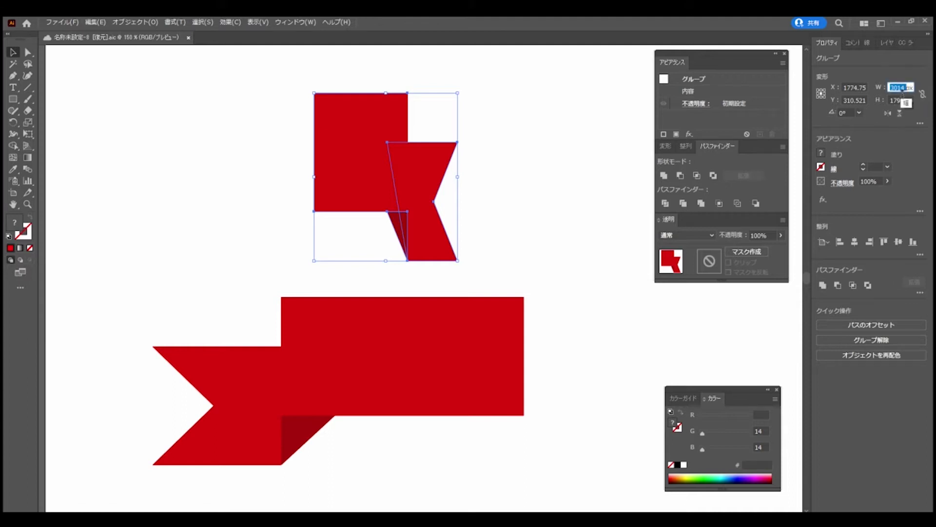
{"action": "key", "text": "BackSpace"}
{"action": "type", "text": "400"}
Apply the 400 px width and snap the mirrored half against the ribbon's right end, then deselect.
{"action": "key", "text": "Return"}
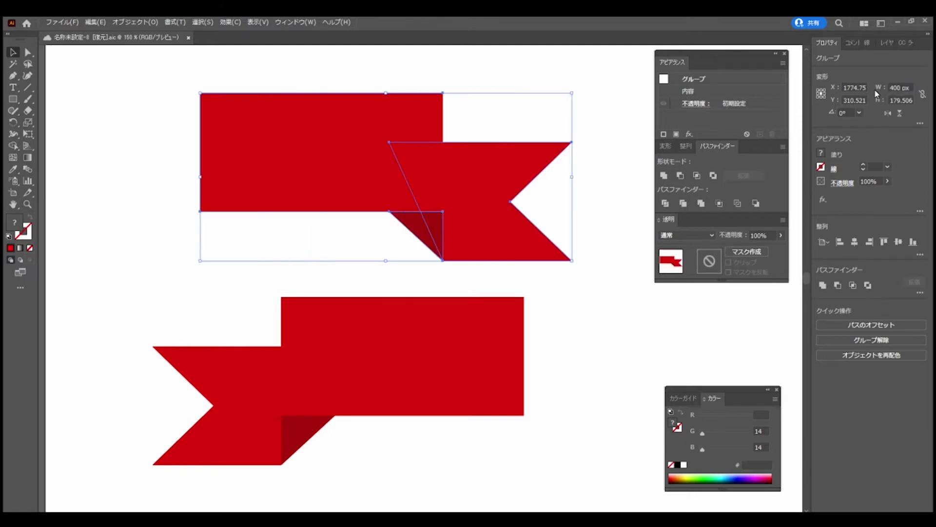
{"action": "mouse_move", "coordinate": [298, 187]}
{"action": "left_mouse_down"}
{"action": "mouse_move", "coordinate": [318, 237]}
{"action": "mouse_move", "coordinate": [269, 198]}
{"action": "left_mouse_up"}
{"action": "left_click_drag", "start_coordinate": [302, 168], "coordinate": [515, 302]}
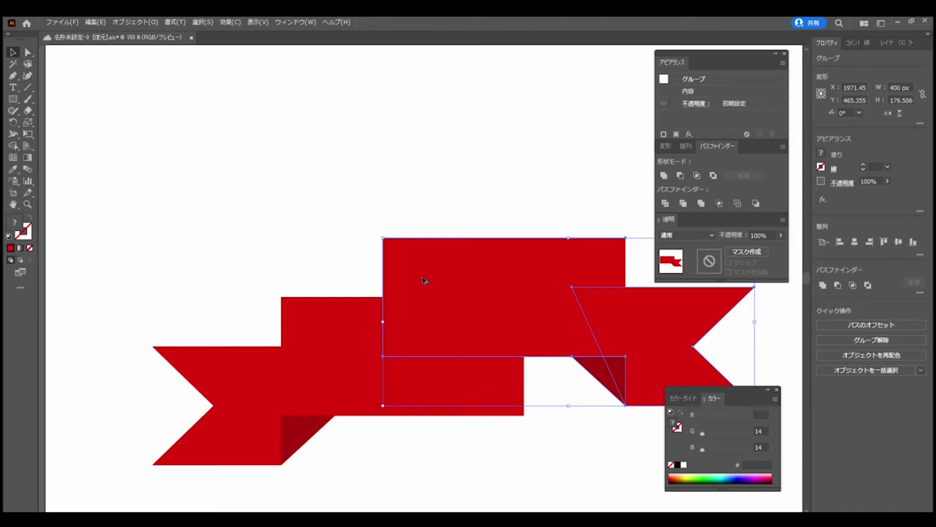
{"action": "scroll", "coordinate": [420, 282], "scroll_direction": "down", "scroll_amount": 1}
{"action": "mouse_move", "coordinate": [423, 282]}
{"action": "left_mouse_down"}
{"action": "mouse_move", "coordinate": [562, 318]}
{"action": "mouse_move", "coordinate": [517, 370]}
{"action": "left_mouse_up"}
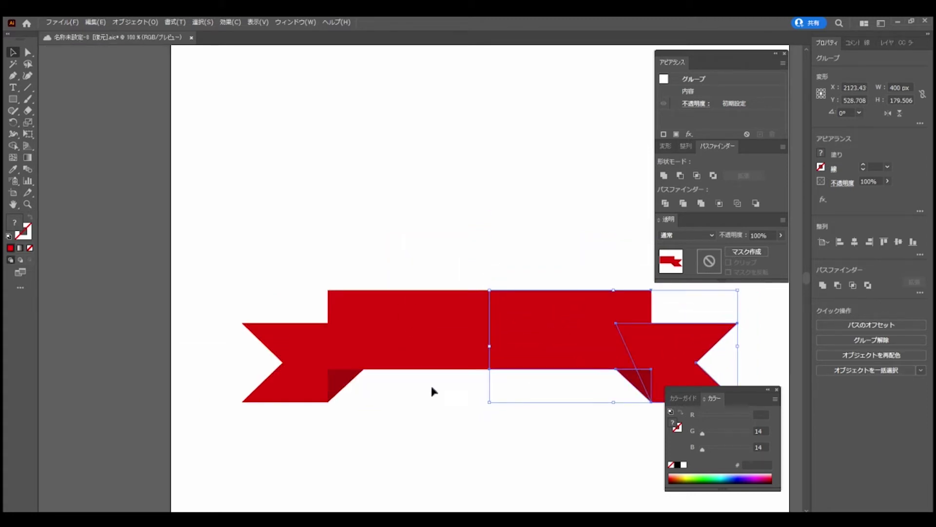
{"action": "left_click", "coordinate": [417, 382]}
{"action": "scroll", "coordinate": [470, 369], "scroll_direction": "down", "scroll_amount": 1}
{"action": "scroll", "coordinate": [465, 379], "scroll_direction": "down", "scroll_amount": 1}
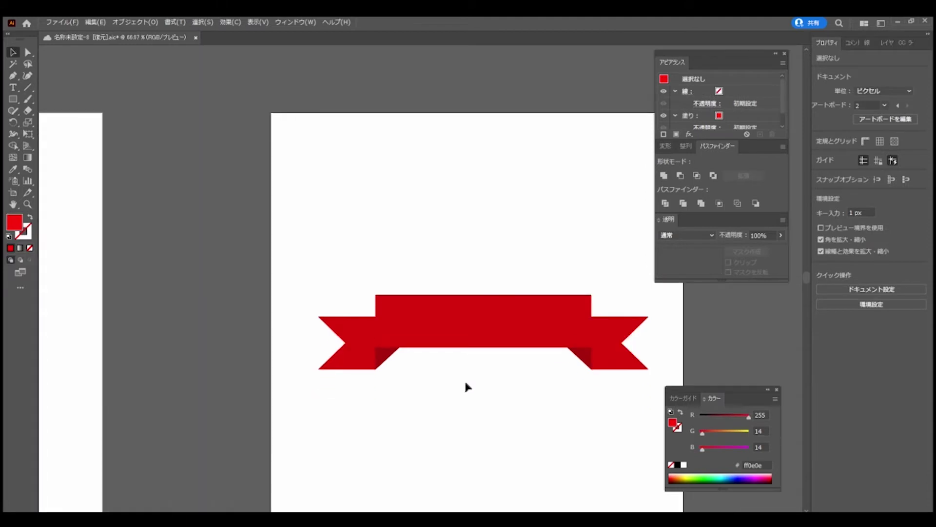
{"action": "scroll", "coordinate": [463, 373], "scroll_direction": "up", "scroll_amount": 2}
{"action": "scroll", "coordinate": [472, 376], "scroll_direction": "down", "scroll_amount": 1}
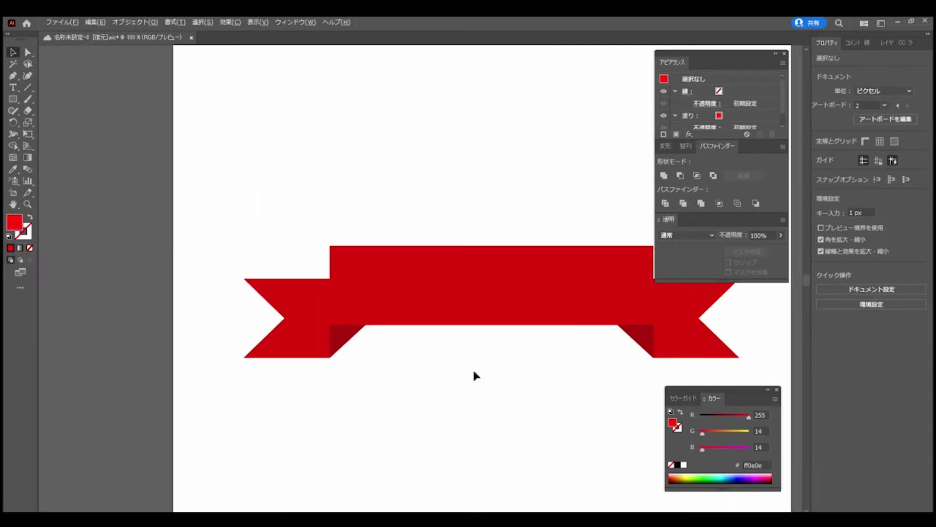
Close the Appearance and Pathfinder panels and duplicate the left ribbon half above the original.
{"action": "left_click", "coordinate": [785, 55]}
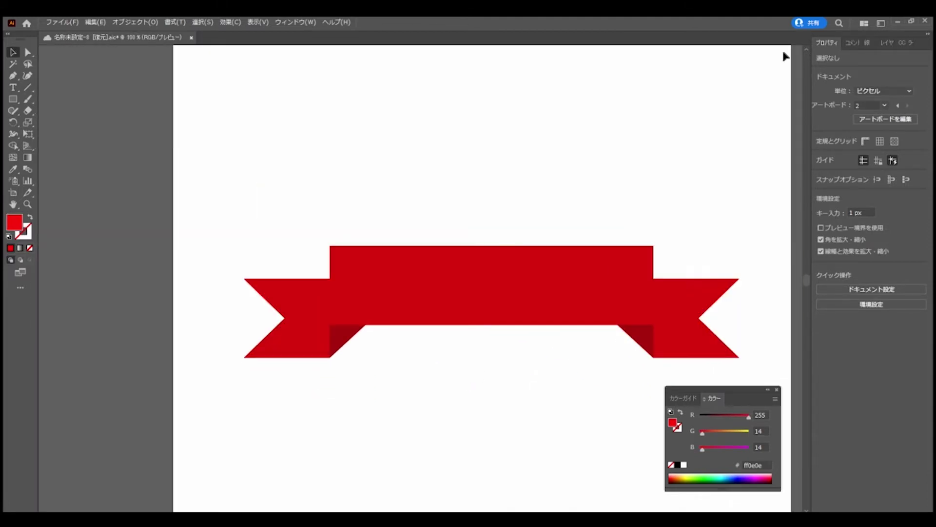
{"action": "scroll", "coordinate": [535, 174], "scroll_direction": "down", "scroll_amount": 1}
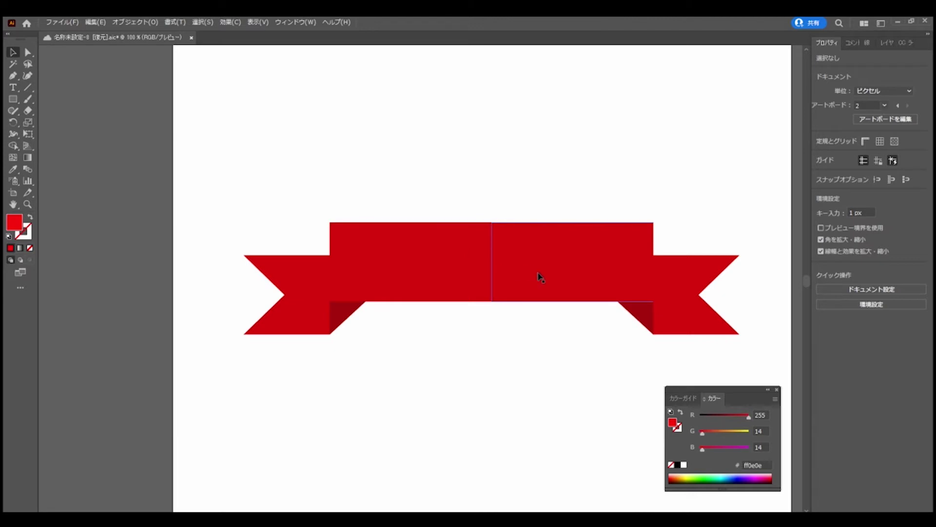
{"action": "left_click_drag", "start_coordinate": [418, 262], "coordinate": [418, 259]}
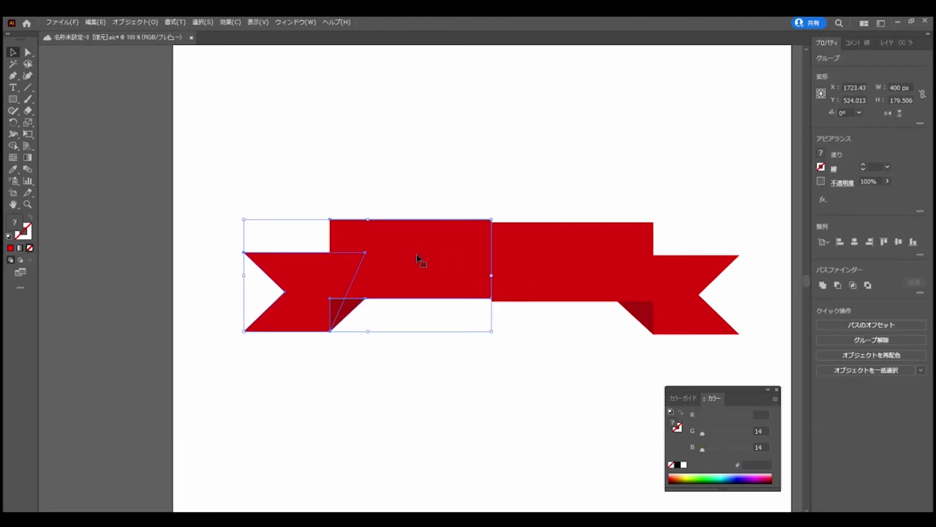
{"action": "key", "text": "a"}
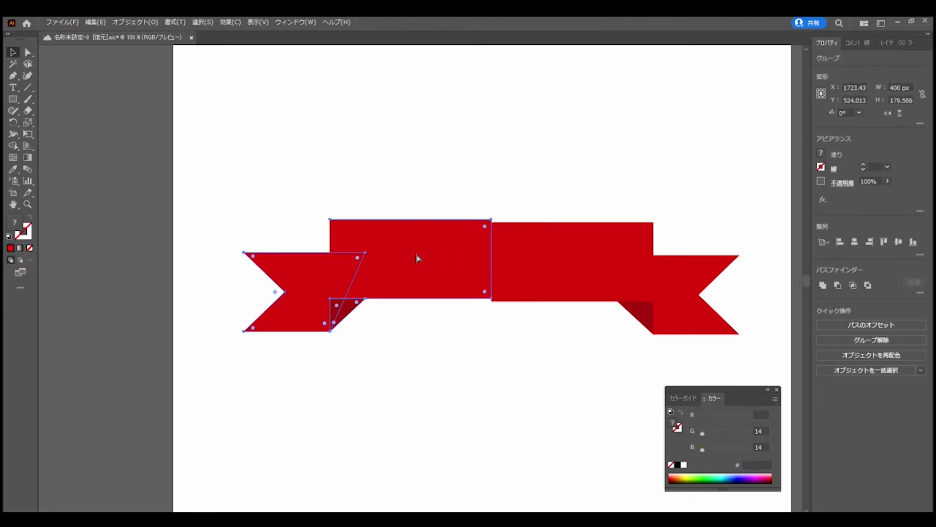
{"action": "left_click_drag", "start_coordinate": [417, 258], "coordinate": [440, 140]}
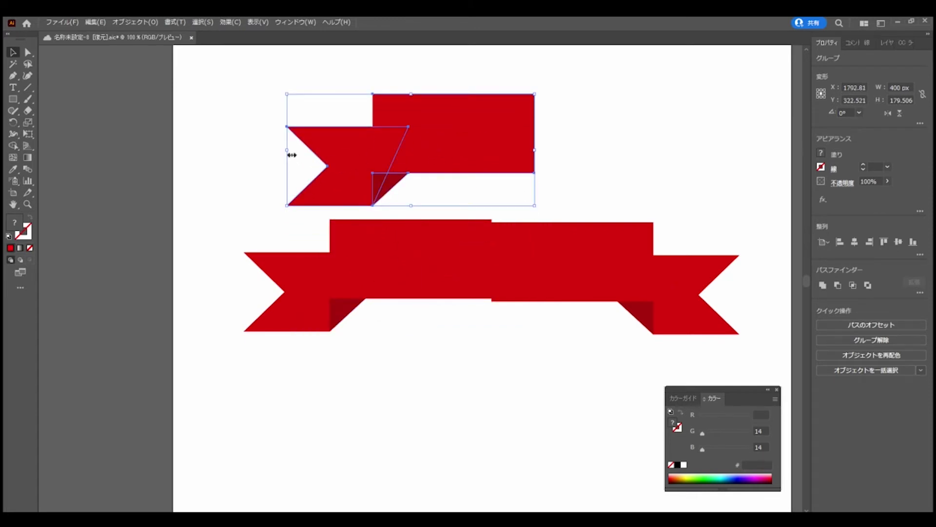
Mirror the upper copy horizontally and match its width to the lower-left half.
{"action": "left_click_drag", "start_coordinate": [289, 152], "coordinate": [688, 150]}
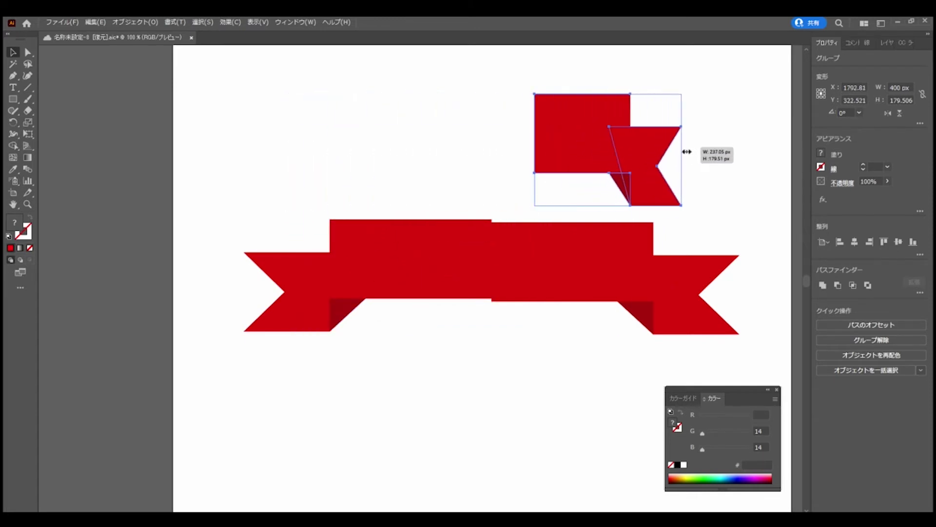
{"action": "left_click_drag", "start_coordinate": [589, 140], "coordinate": [465, 146]}
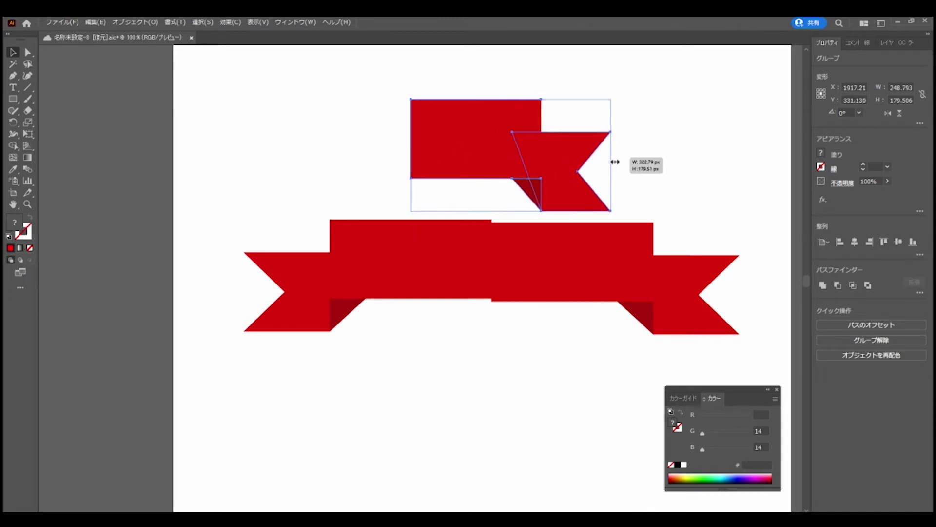
{"action": "left_click_drag", "start_coordinate": [568, 159], "coordinate": [580, 158]}
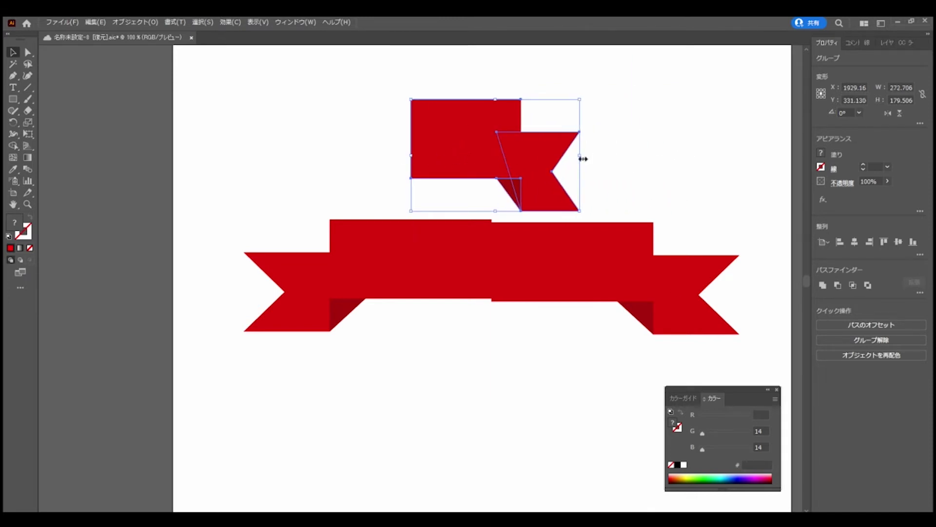
{"action": "left_click", "coordinate": [591, 227]}
{"action": "left_click", "coordinate": [484, 175]}
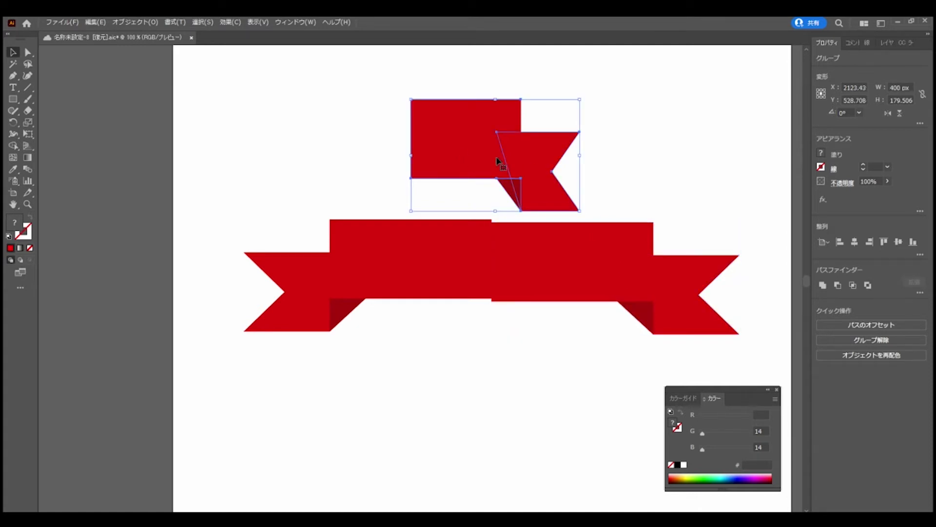
{"action": "left_click", "coordinate": [442, 236]}
{"action": "left_click", "coordinate": [897, 87]}
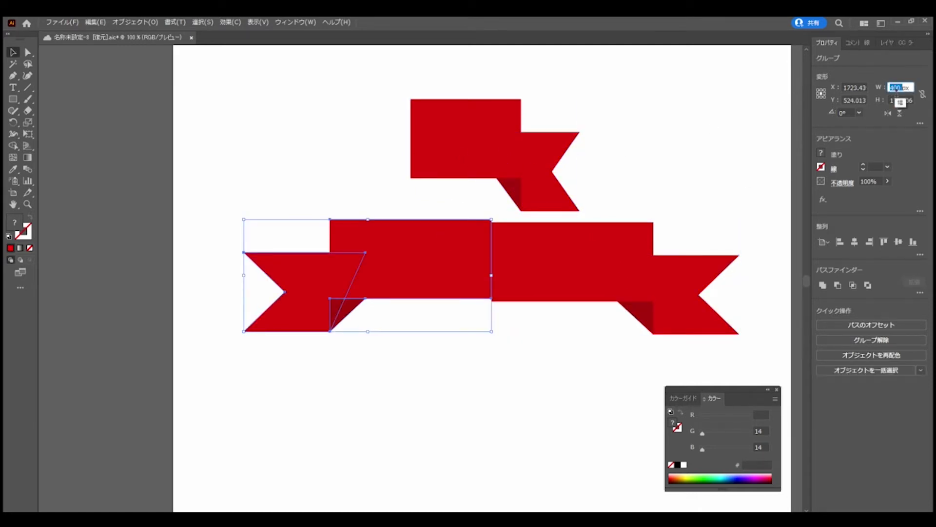
{"action": "left_click", "coordinate": [485, 117]}
{"action": "left_click", "coordinate": [898, 93]}
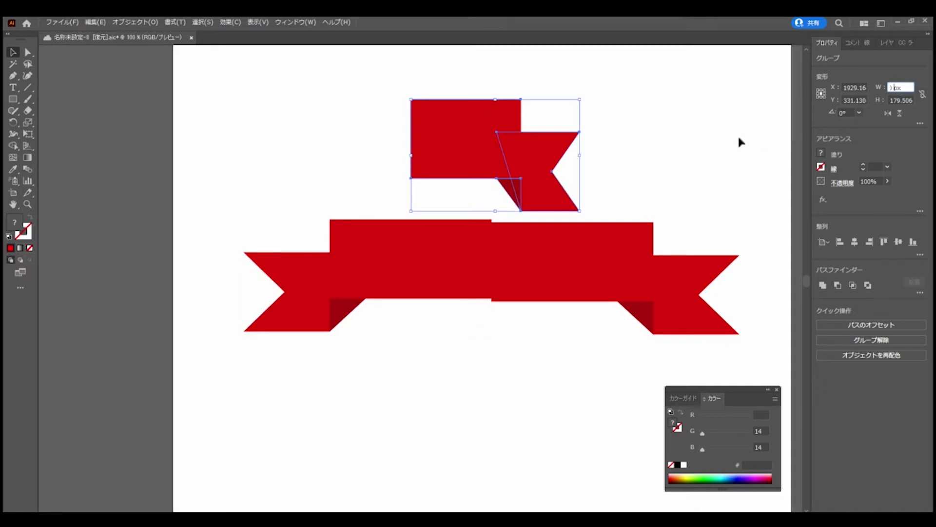
{"action": "key", "text": "Return"}
Delete the lower-right half, move the mirrored copy into its place, then delete that right half.
{"action": "left_click", "coordinate": [564, 248]}
{"action": "key", "text": "Delete"}
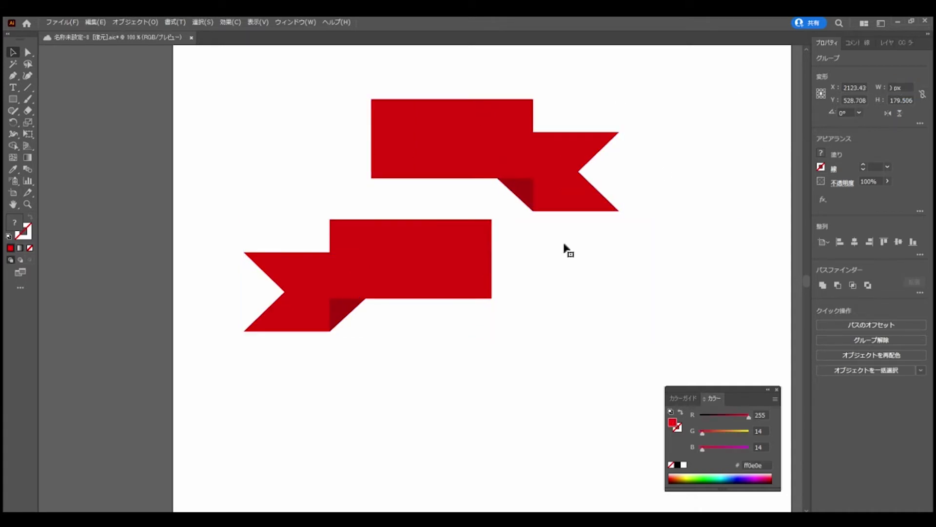
{"action": "mouse_move", "coordinate": [470, 154]}
{"action": "left_mouse_down"}
{"action": "mouse_move", "coordinate": [592, 267]}
{"action": "mouse_move", "coordinate": [588, 276]}
{"action": "left_mouse_up"}
{"action": "left_click", "coordinate": [569, 179]}
{"action": "left_click", "coordinate": [576, 248]}
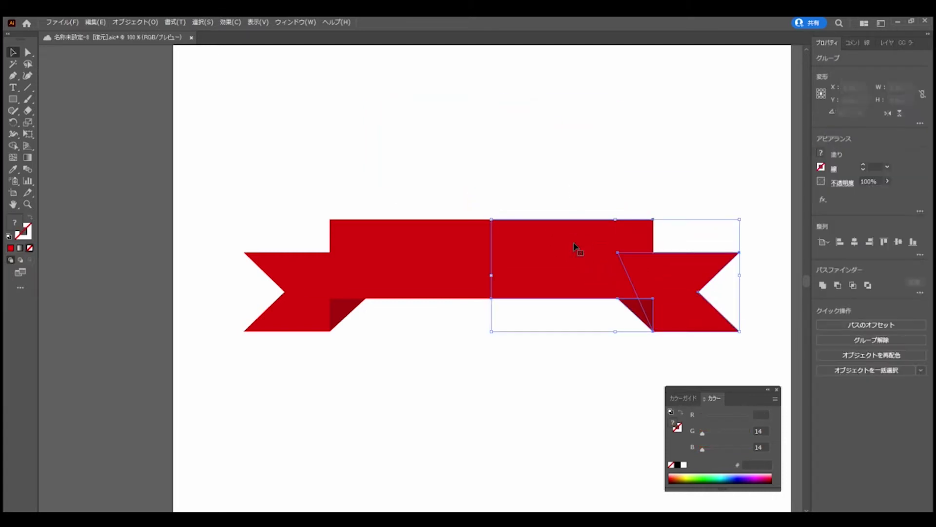
{"action": "key", "text": "Delete"}
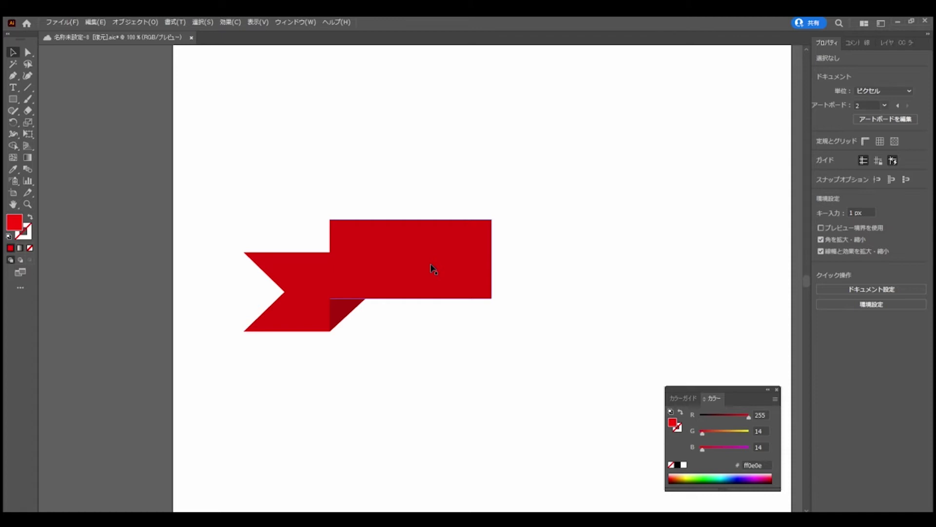
{"action": "left_click", "coordinate": [431, 269]}
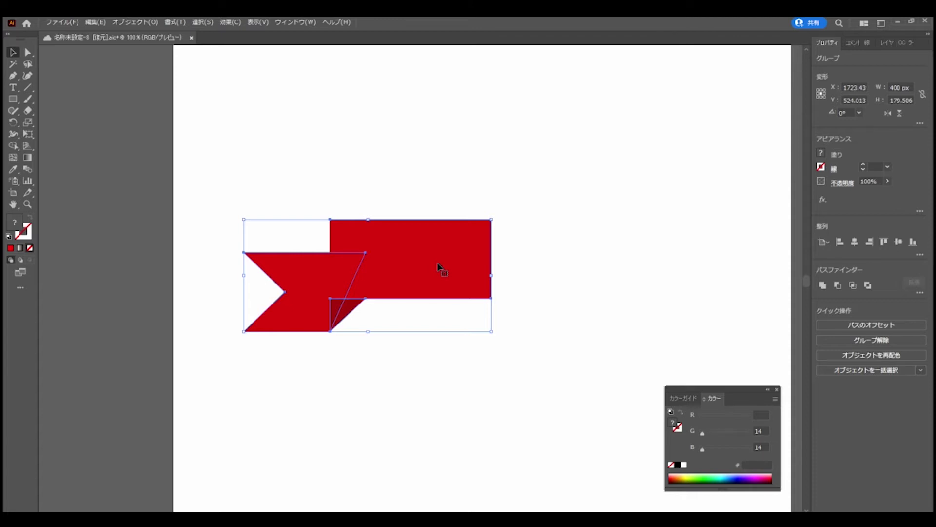
{"action": "key", "text": "a"}
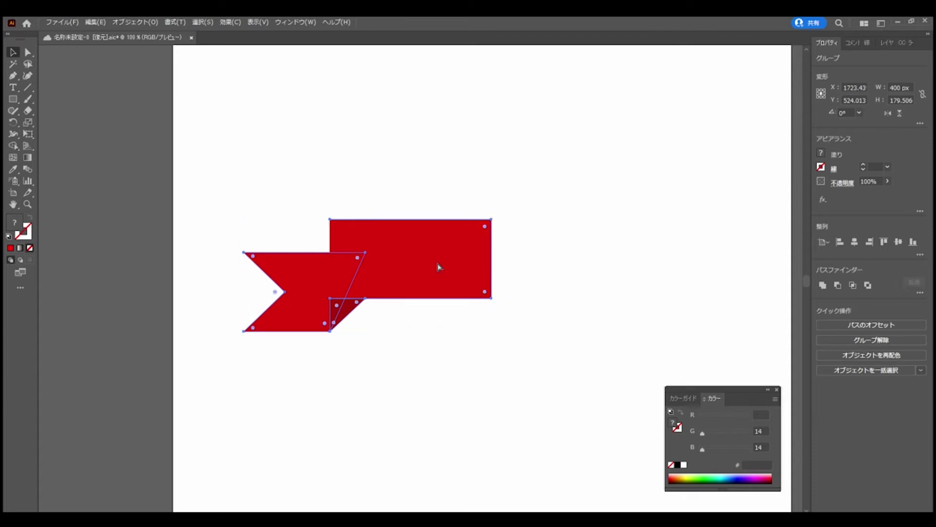
{"action": "key", "text": "v"}
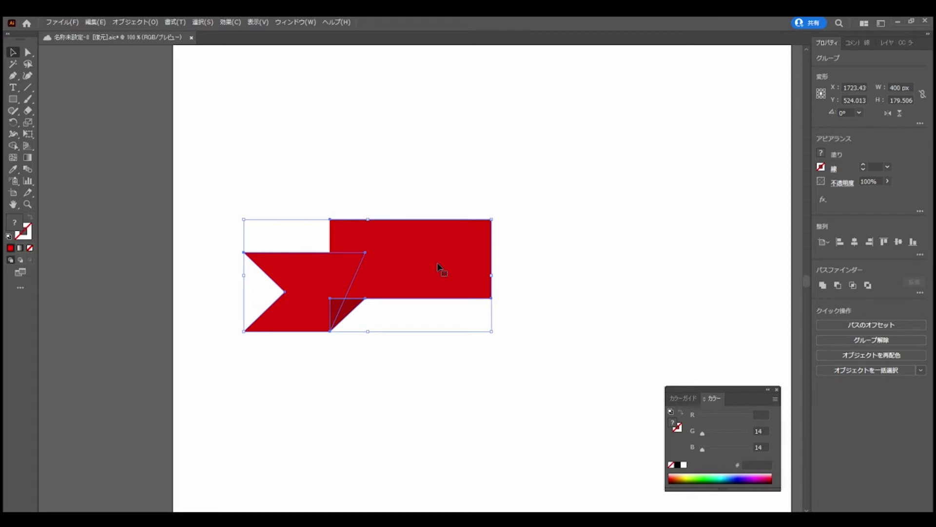
{"action": "key", "text": "a"}
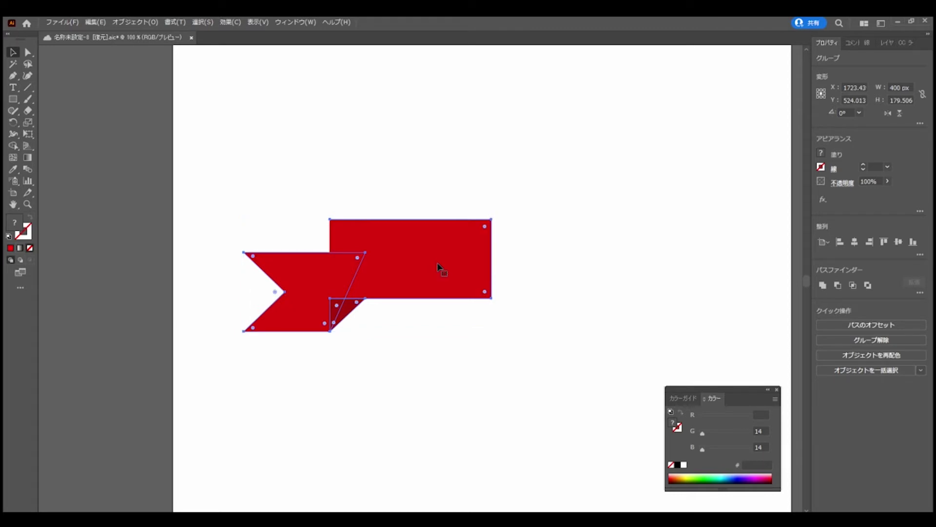
{"action": "key", "text": "v"}
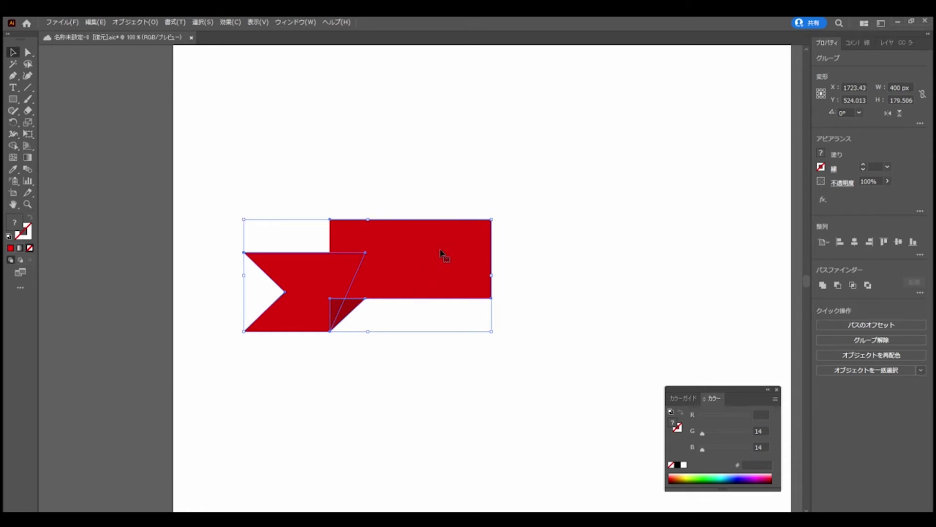
{"action": "left_click_drag", "start_coordinate": [428, 267], "coordinate": [432, 181]}
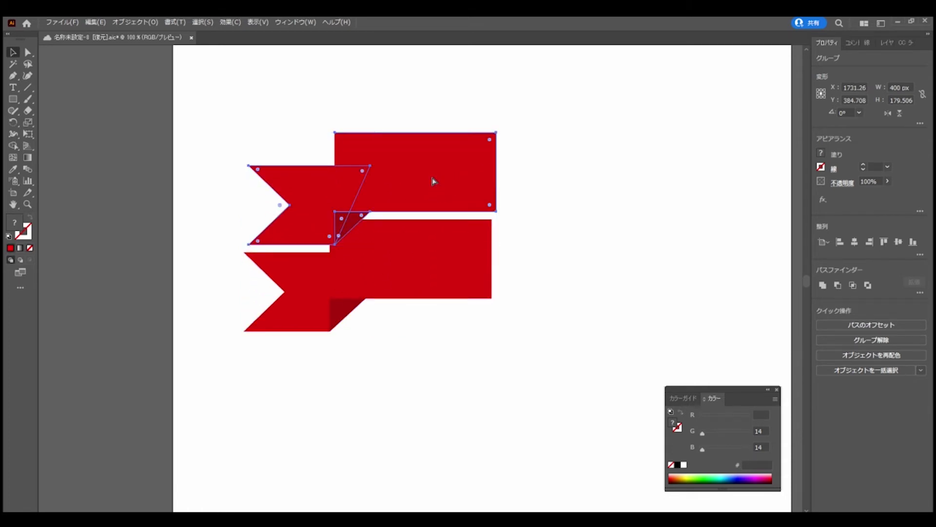
{"action": "key", "text": "ctrl+z"}
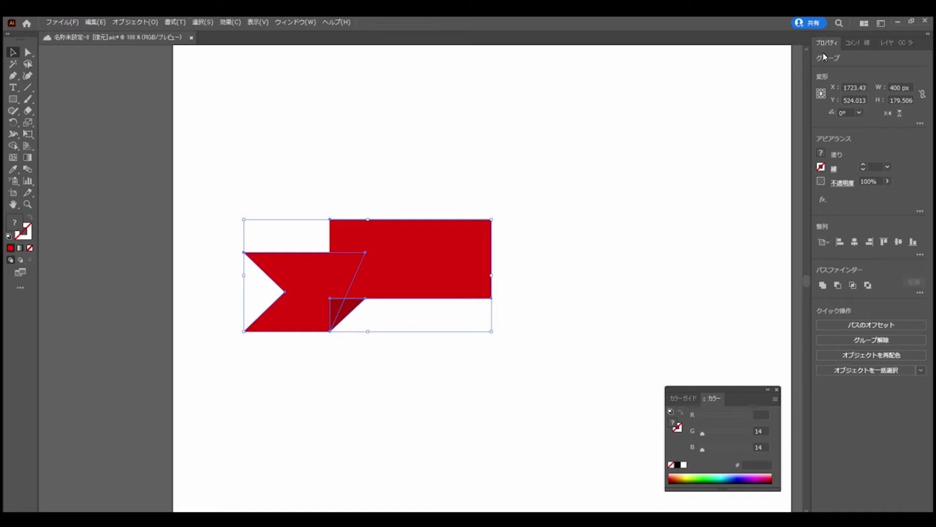
Float the Properties panel beside the ribbon and set the dock to show Comments.
{"action": "left_click_drag", "start_coordinate": [825, 42], "coordinate": [589, 99]}
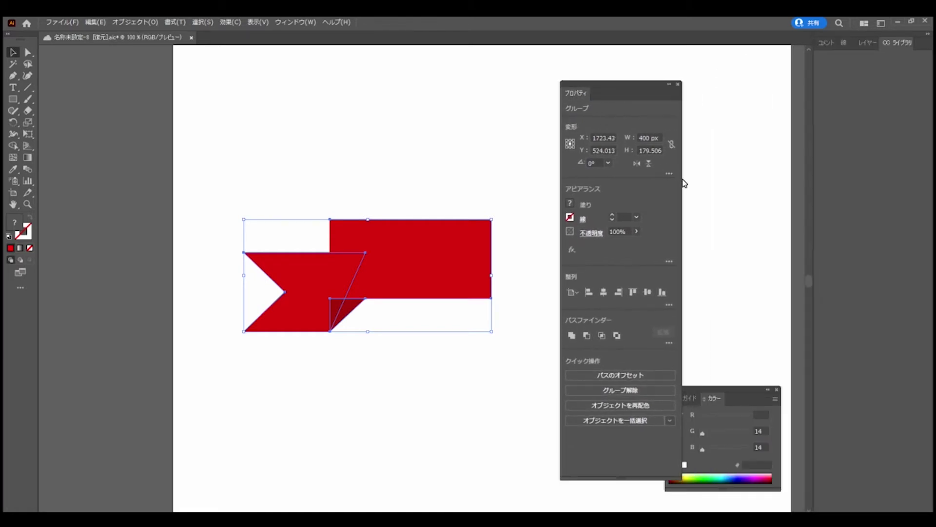
{"action": "left_click_drag", "start_coordinate": [604, 86], "coordinate": [533, 96]}
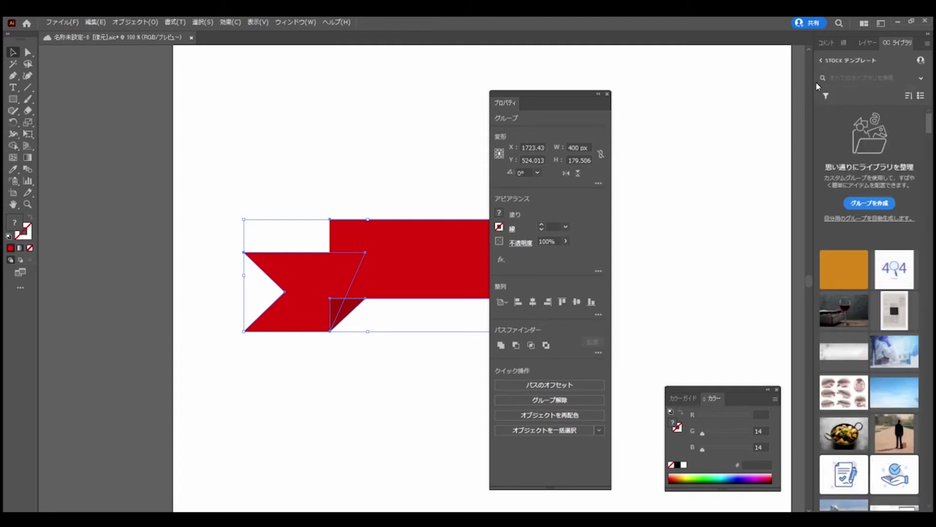
{"action": "left_click", "coordinate": [829, 42]}
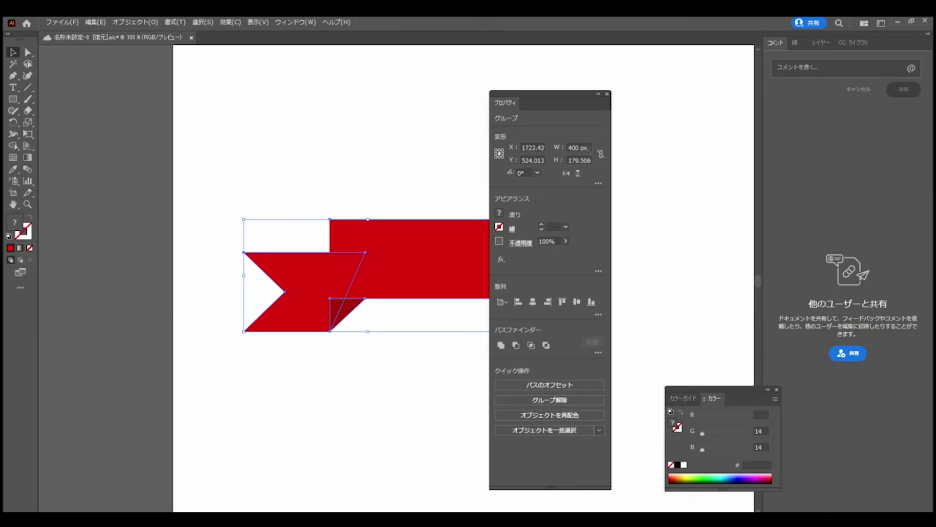
{"action": "left_click", "coordinate": [852, 43]}
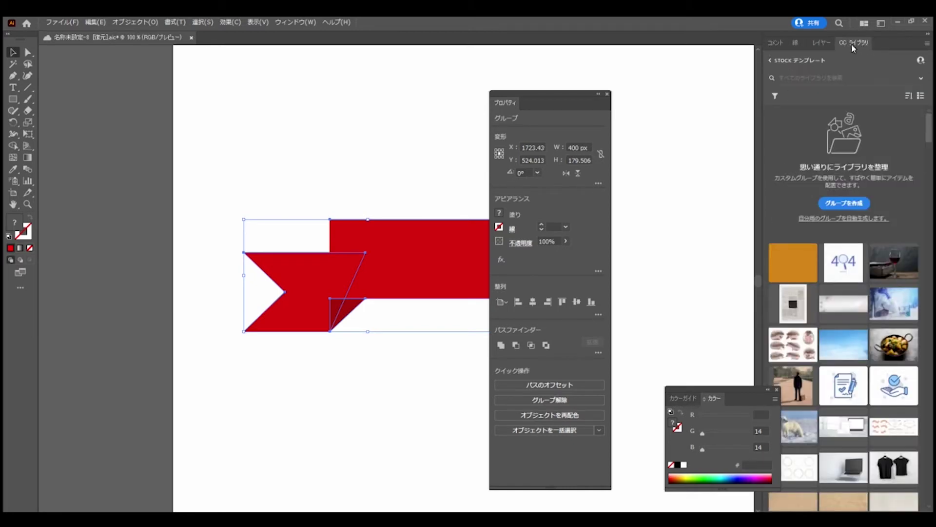
{"action": "left_click", "coordinate": [779, 44]}
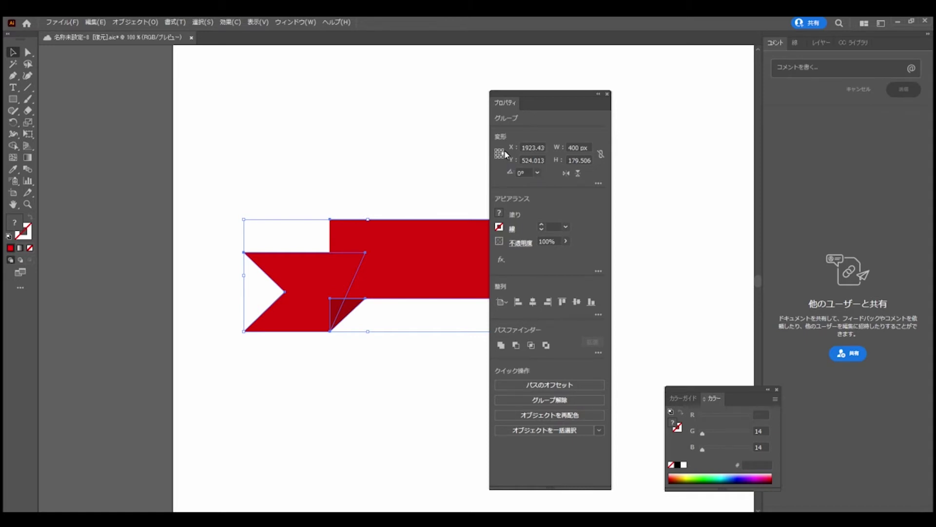
Flip Horizontal to mirror the ribbon half onto the right, then redock the Properties panel.
{"action": "left_click_drag", "start_coordinate": [536, 110], "coordinate": [574, 111]}
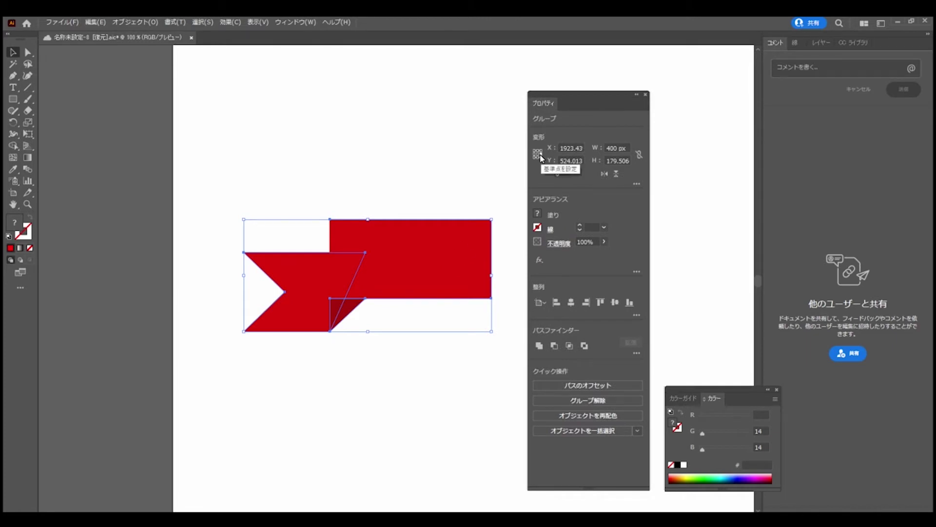
{"action": "left_click", "coordinate": [604, 174]}
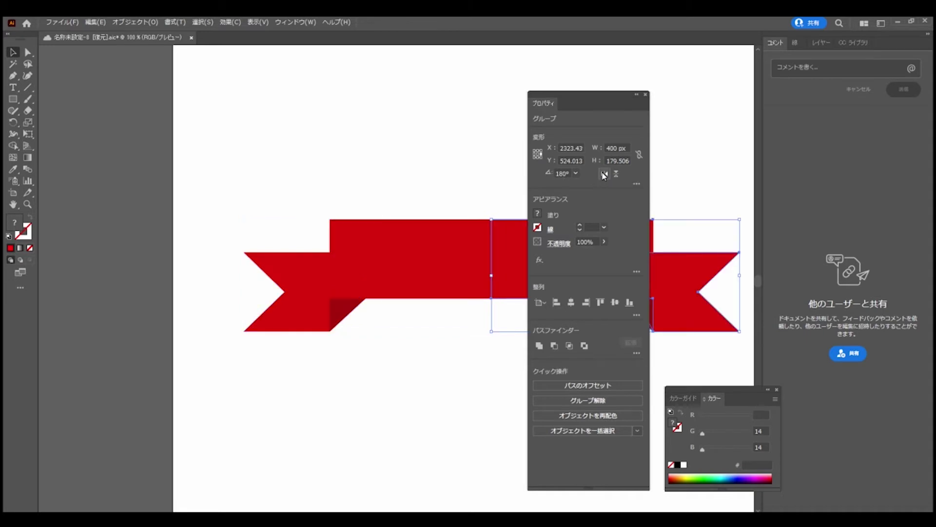
{"action": "left_click_drag", "start_coordinate": [618, 96], "coordinate": [814, 41]}
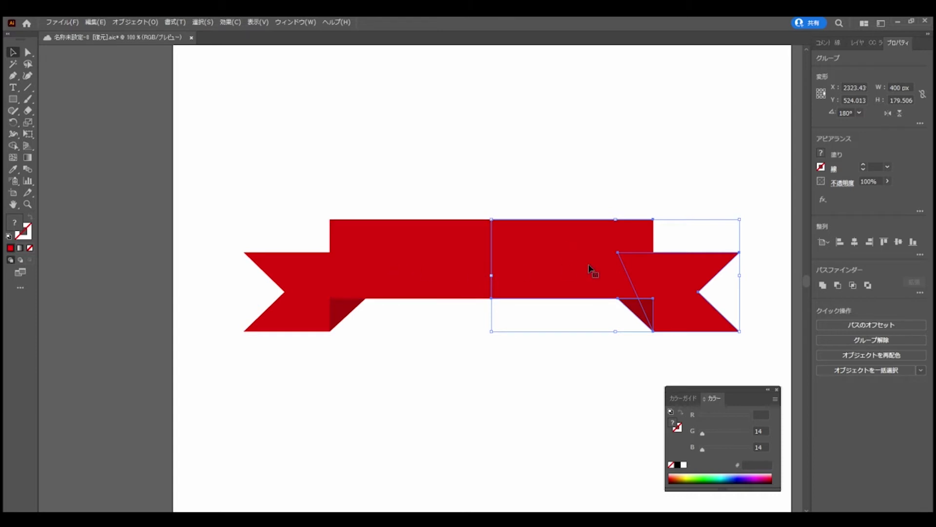
Select the right ribbon half and delete it.
{"action": "left_click", "coordinate": [505, 211]}
{"action": "left_click", "coordinate": [546, 279]}
{"action": "key", "text": "Delete"}
Duplicate and mirror the left half, set it to 400 px wide unlinked, and join it on the right.
{"action": "left_click", "coordinate": [429, 273]}
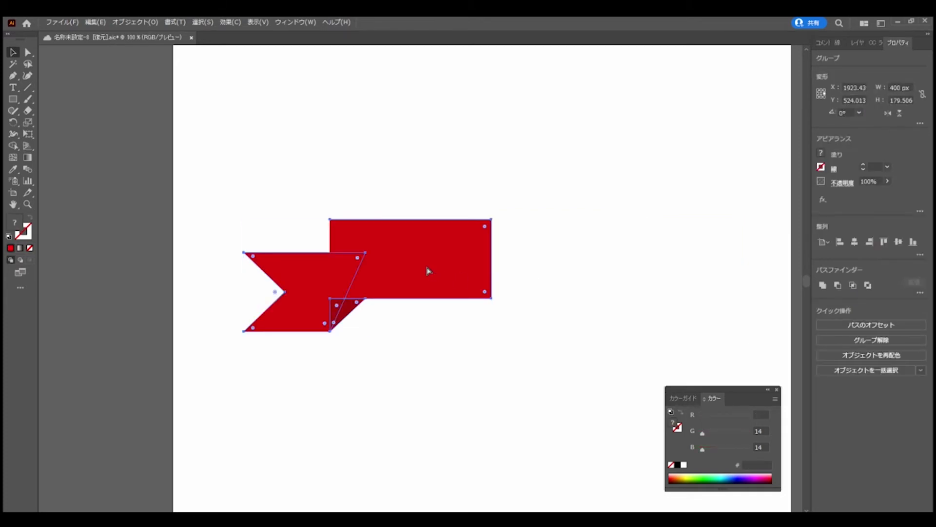
{"action": "left_click_drag", "start_coordinate": [429, 272], "coordinate": [410, 152]}
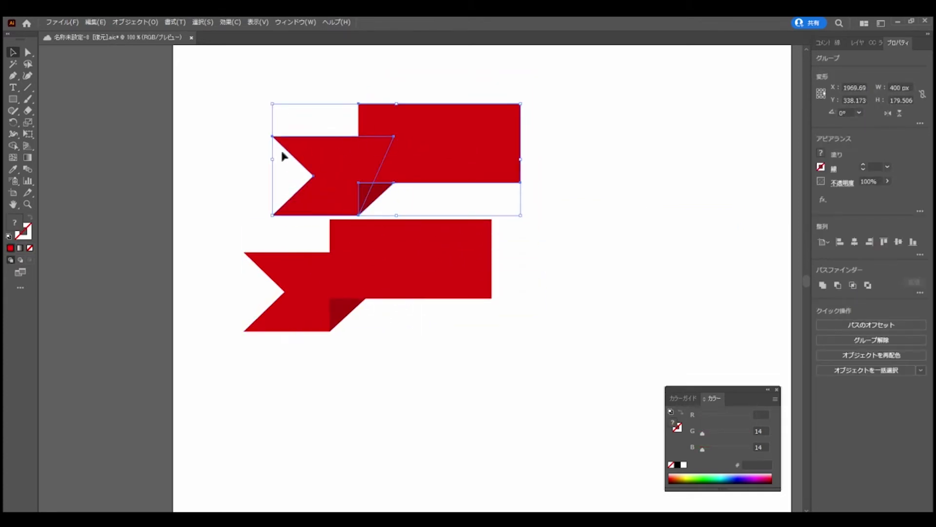
{"action": "left_click_drag", "start_coordinate": [272, 159], "coordinate": [706, 159]}
{"action": "left_click_drag", "start_coordinate": [561, 164], "coordinate": [548, 269]}
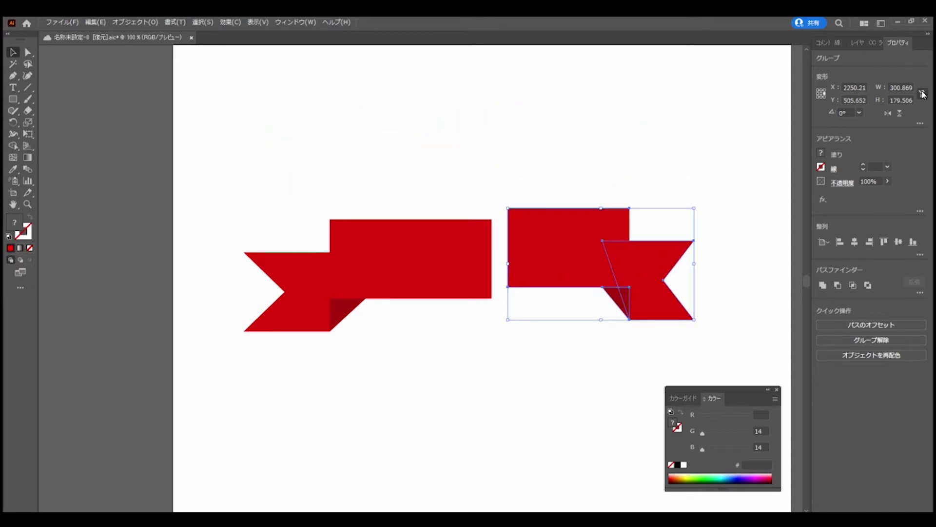
{"action": "left_click", "coordinate": [923, 94]}
{"action": "left_click", "coordinate": [893, 88]}
{"action": "type", "text": "400"}
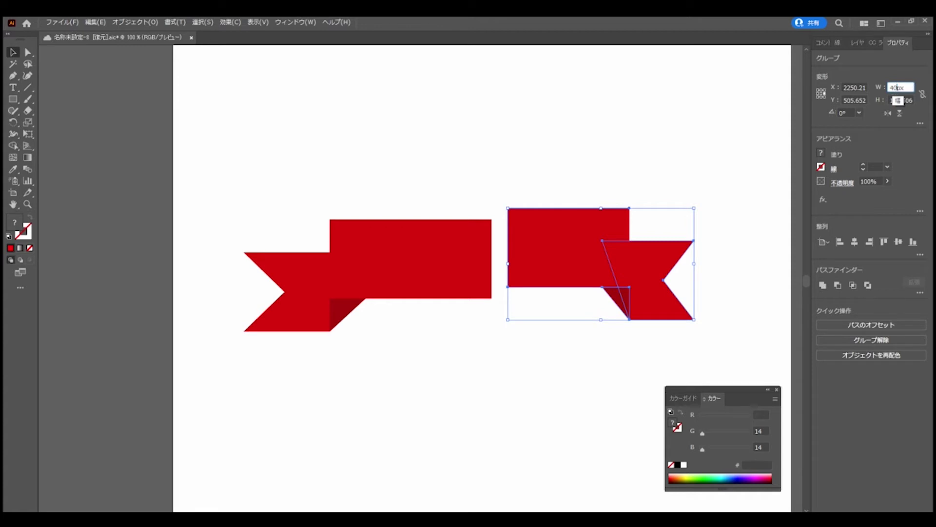
{"action": "key", "text": "Return"}
{"action": "left_click_drag", "start_coordinate": [533, 245], "coordinate": [575, 255]}
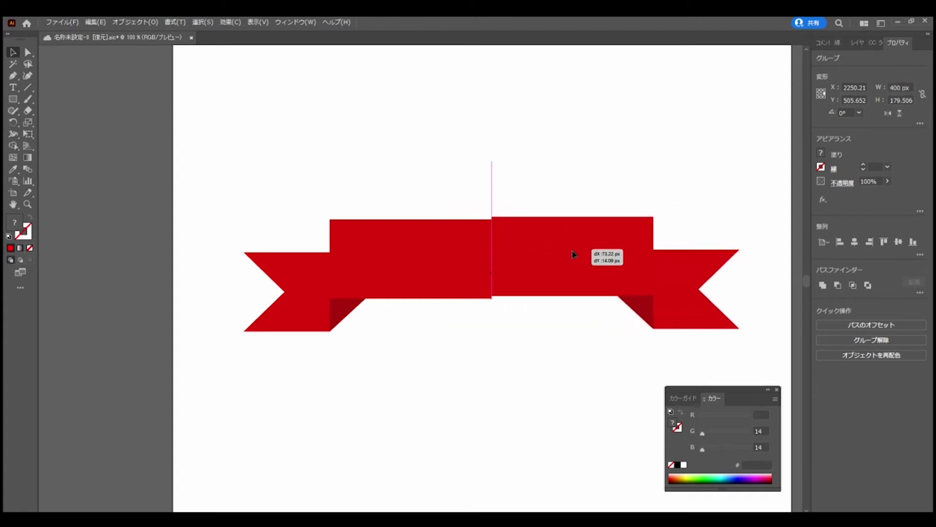
Select each half and the whole banner in turn, ending with only the right half selected.
{"action": "left_click", "coordinate": [550, 171]}
{"action": "left_click", "coordinate": [567, 256]}
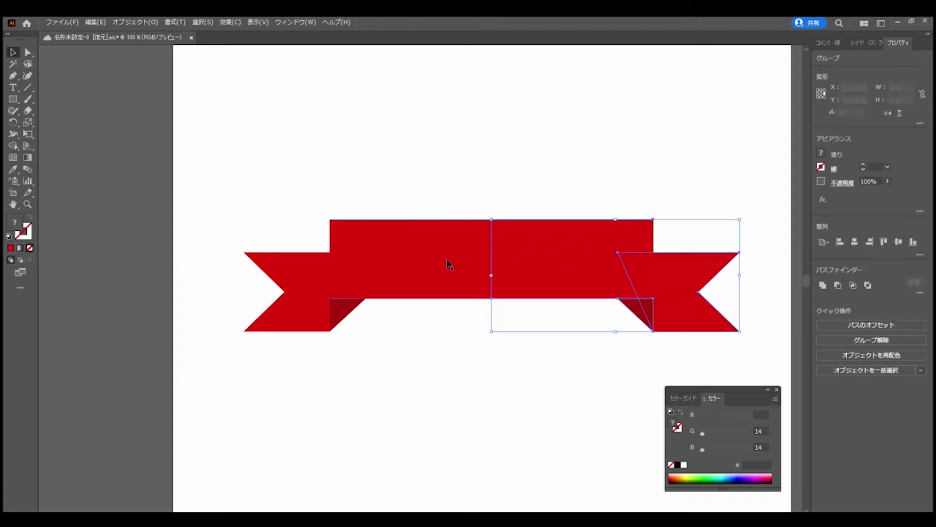
{"action": "left_click", "coordinate": [439, 278]}
{"action": "left_click_drag", "start_coordinate": [412, 313], "coordinate": [585, 185]}
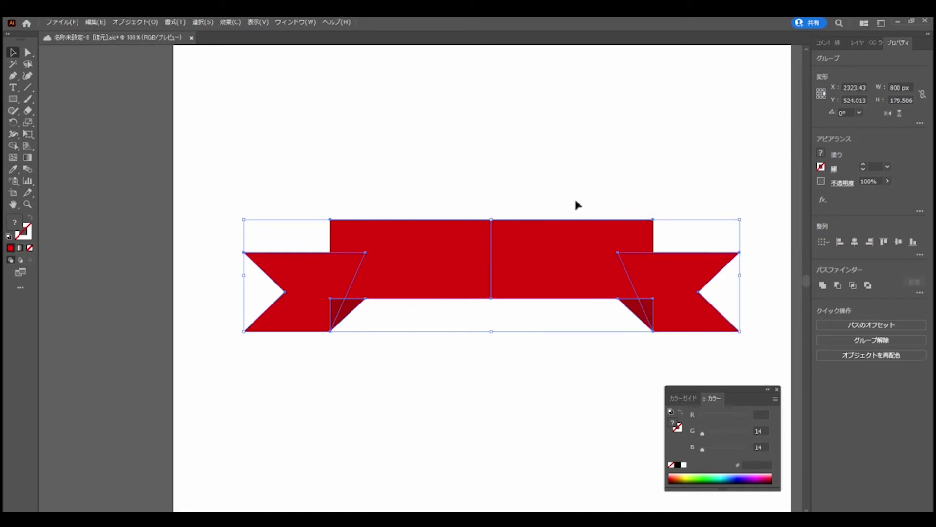
{"action": "left_click", "coordinate": [571, 188]}
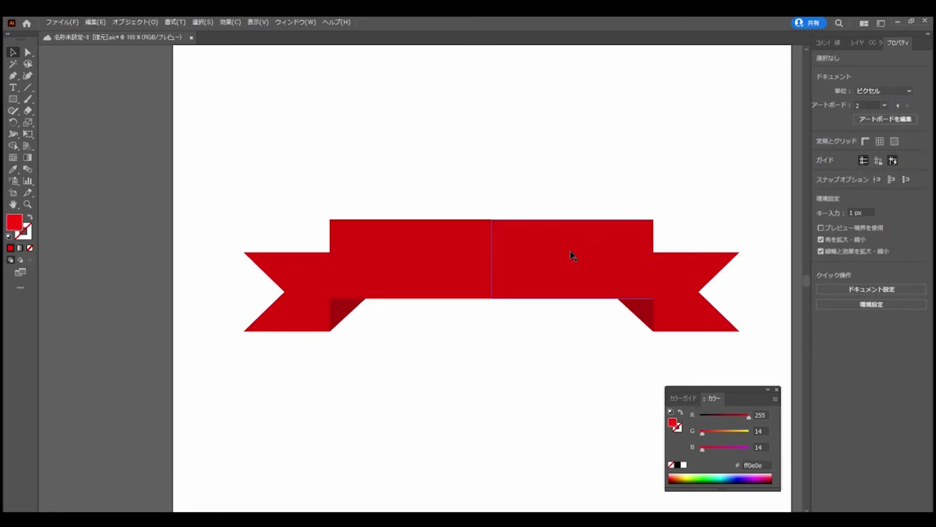
{"action": "left_click", "coordinate": [459, 264]}
{"action": "left_click", "coordinate": [547, 262]}
{"action": "key", "text": "Delete"}
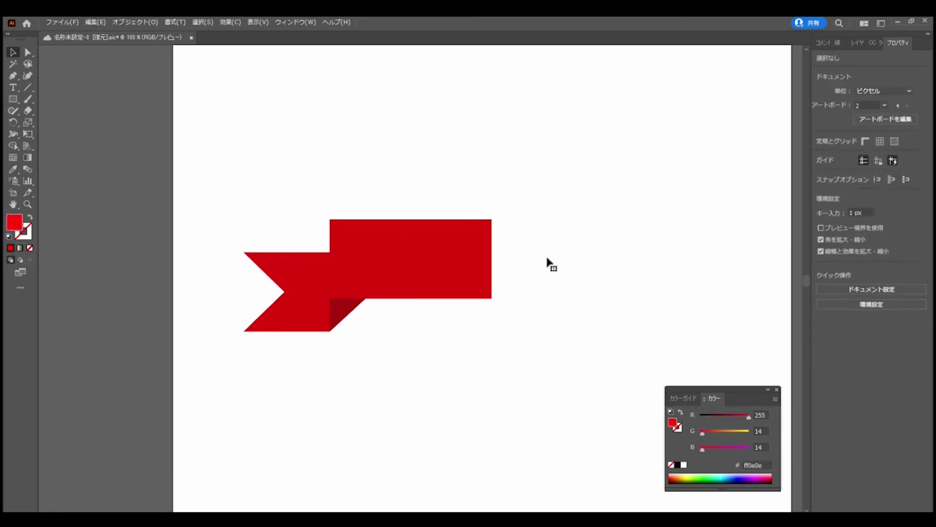
{"action": "left_click", "coordinate": [434, 255]}
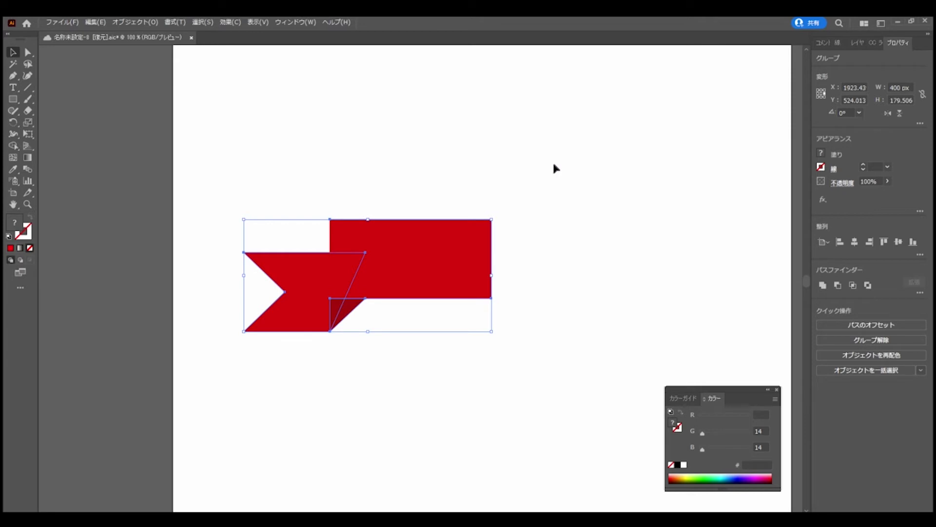
{"action": "left_click", "coordinate": [536, 206]}
{"action": "left_click", "coordinate": [407, 269]}
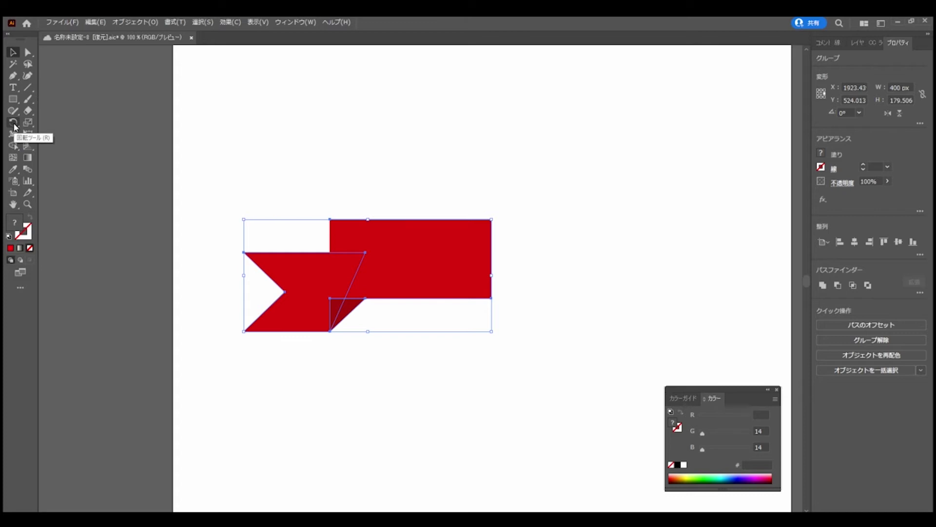
Pick the Reflect tool, set the axis point, and preview a Vertical-axis mirror of the ribbon half.
{"action": "left_click_drag", "start_coordinate": [13, 127], "coordinate": [65, 135]}
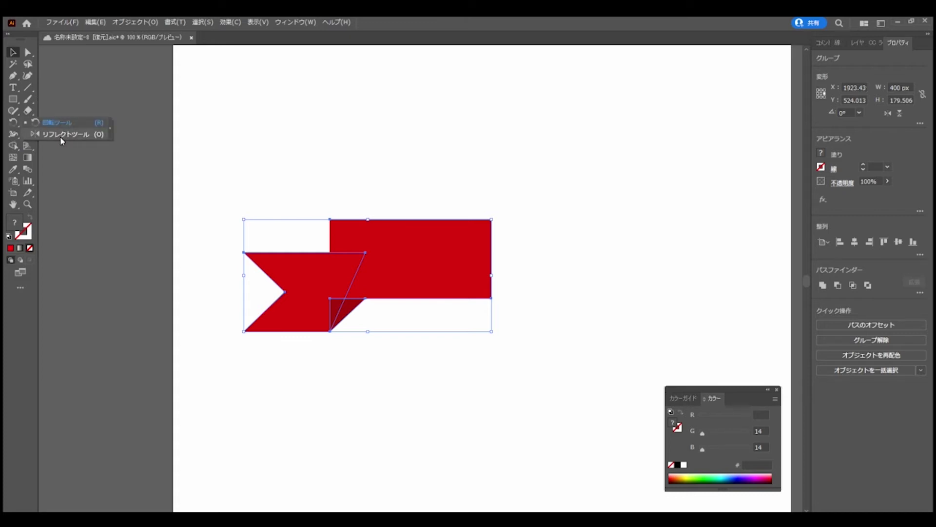
{"action": "left_click", "coordinate": [79, 137]}
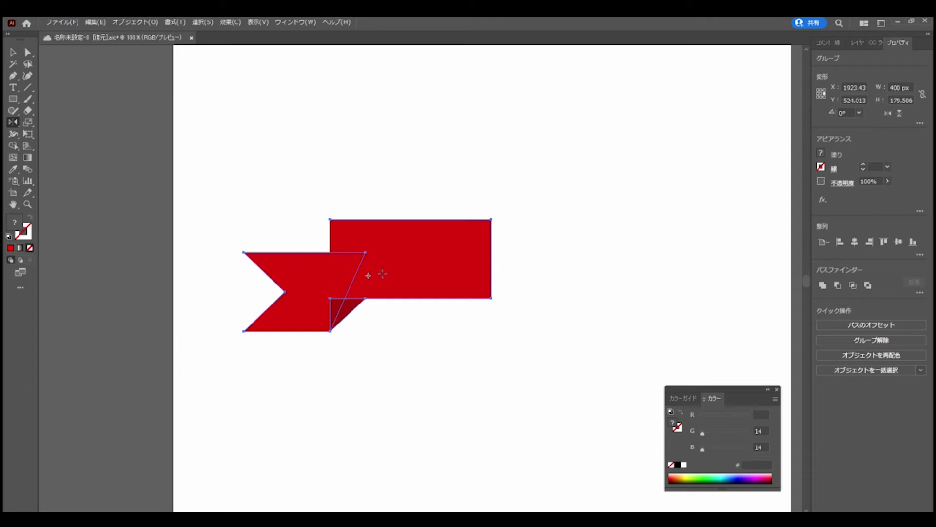
{"action": "left_click", "coordinate": [371, 270], "text": "alt"}
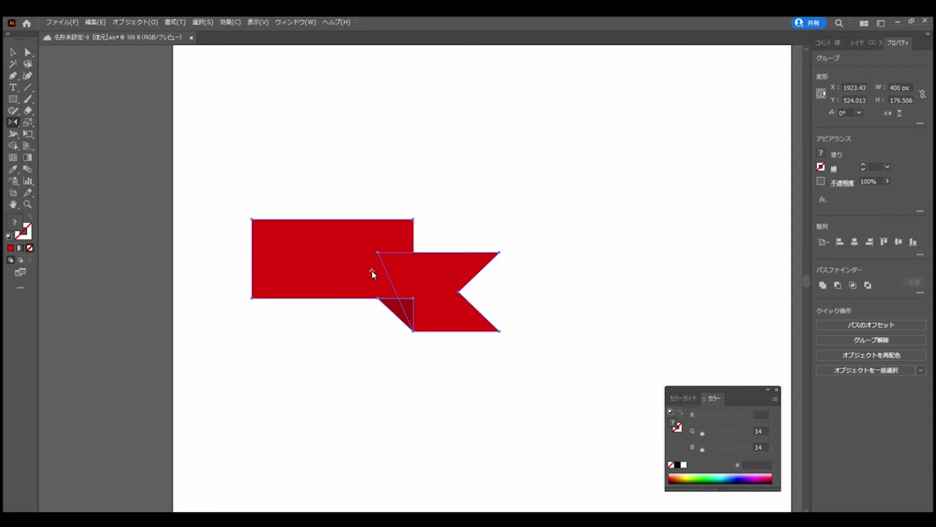
{"action": "left_click_drag", "start_coordinate": [444, 190], "coordinate": [504, 161]}
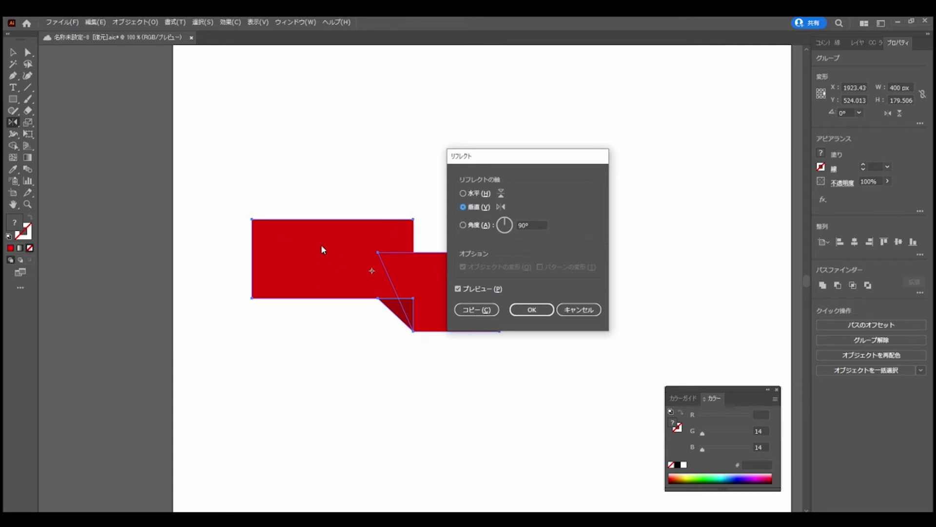
Make a reflected copy and drag it right until it snaps against the ribbon half.
{"action": "left_click_drag", "start_coordinate": [486, 158], "coordinate": [544, 169]}
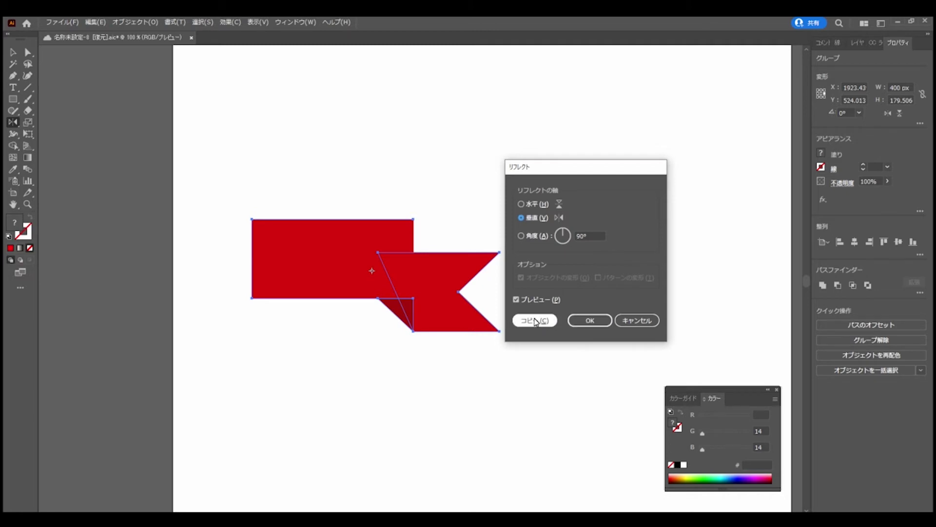
{"action": "left_click", "coordinate": [534, 321]}
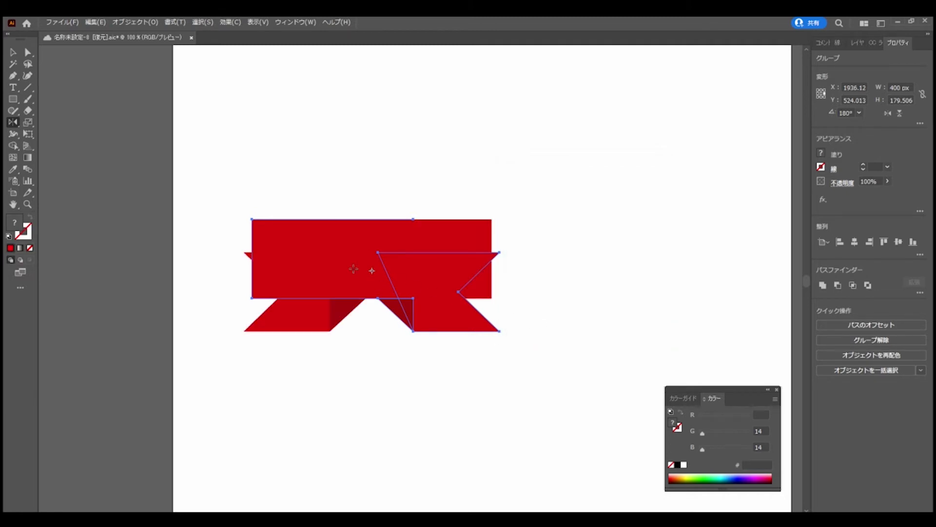
{"action": "key", "text": "v"}
{"action": "left_click_drag", "start_coordinate": [356, 259], "coordinate": [592, 262]}
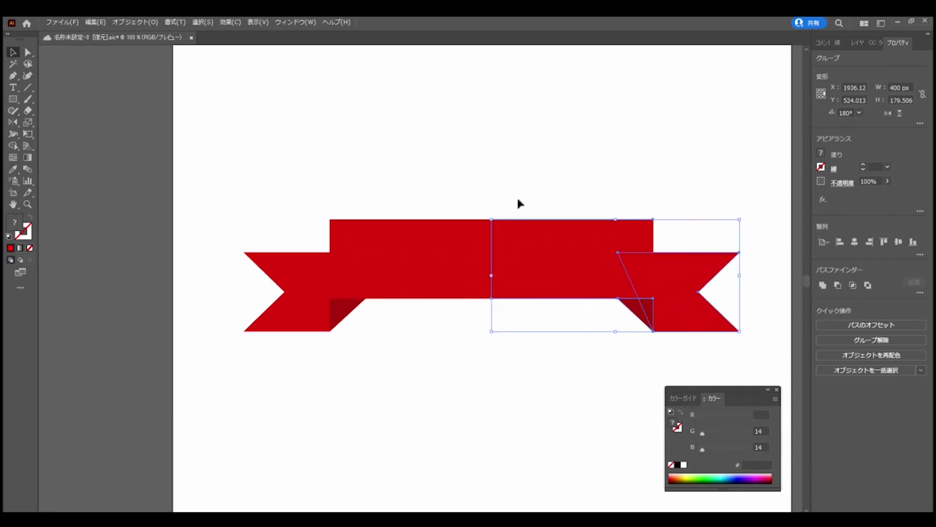
{"action": "left_click", "coordinate": [491, 182]}
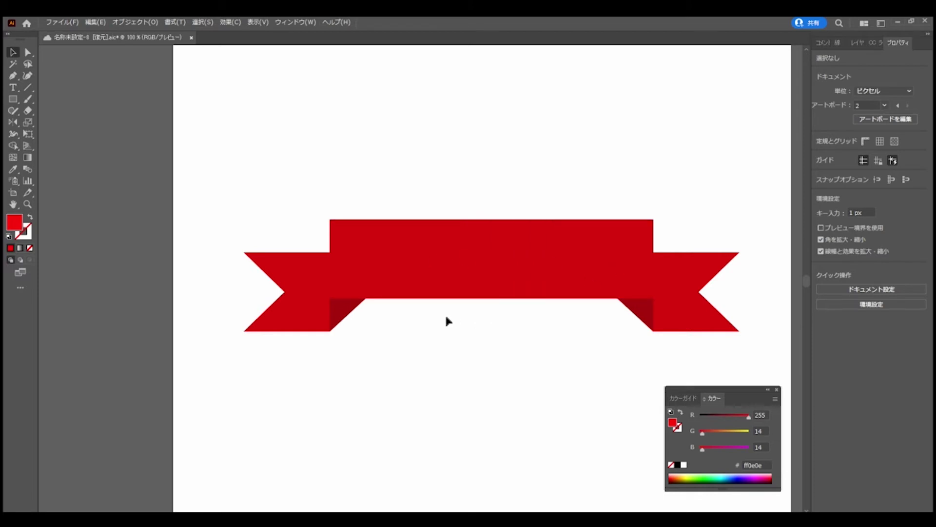
Delete the right half of the banner.
{"action": "left_click_drag", "start_coordinate": [453, 308], "coordinate": [585, 234]}
{"action": "left_click", "coordinate": [564, 251]}
{"action": "mouse_move", "coordinate": [561, 278]}
{"action": "left_mouse_down"}
{"action": "mouse_move", "coordinate": [571, 270]}
{"action": "mouse_move", "coordinate": [556, 276]}
{"action": "left_mouse_up"}
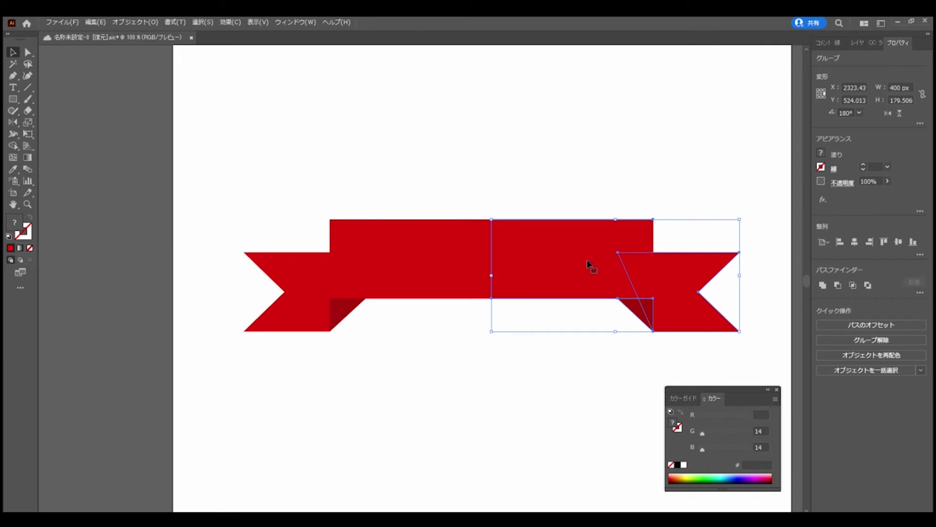
{"action": "key", "text": "Delete"}
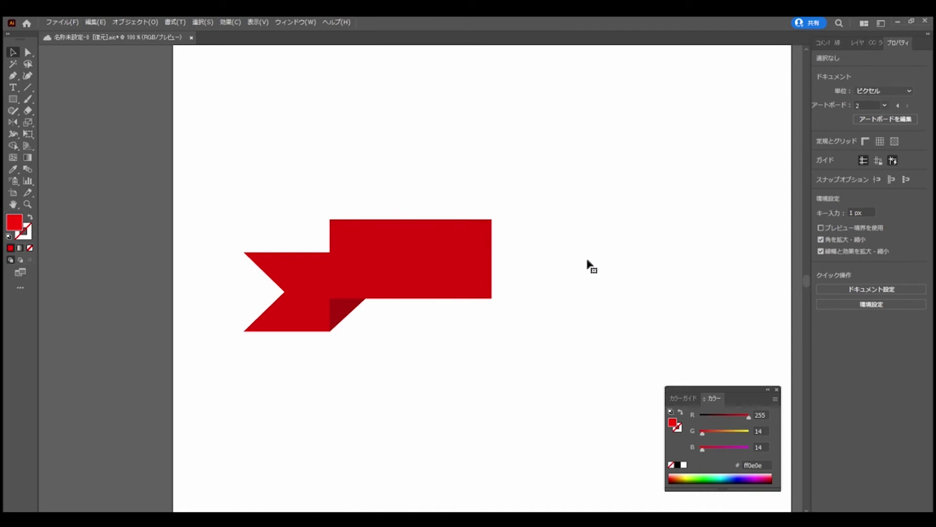
Restore the mirrored right half and reselect each ribbon half.
{"action": "left_click", "coordinate": [436, 259]}
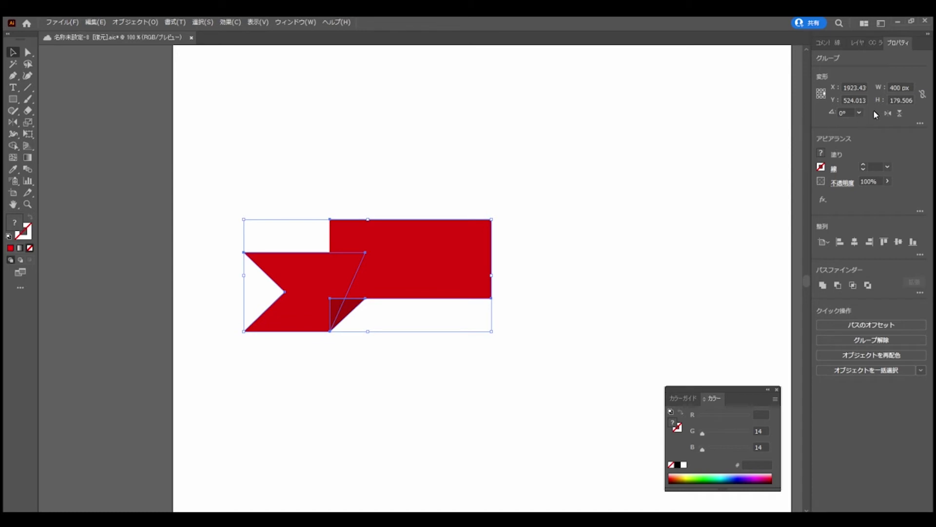
{"action": "left_click", "coordinate": [885, 112]}
{"action": "left_click", "coordinate": [541, 165]}
{"action": "left_click", "coordinate": [551, 252]}
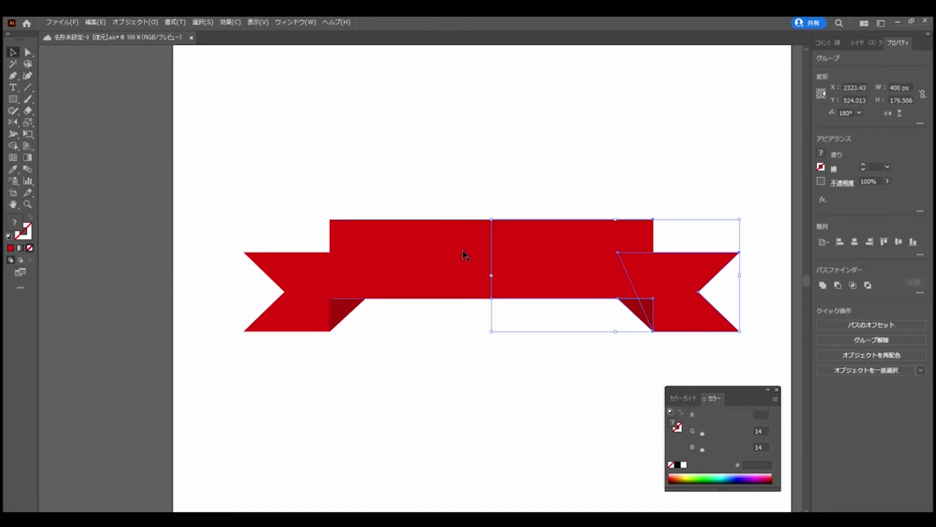
{"action": "left_click", "coordinate": [466, 255]}
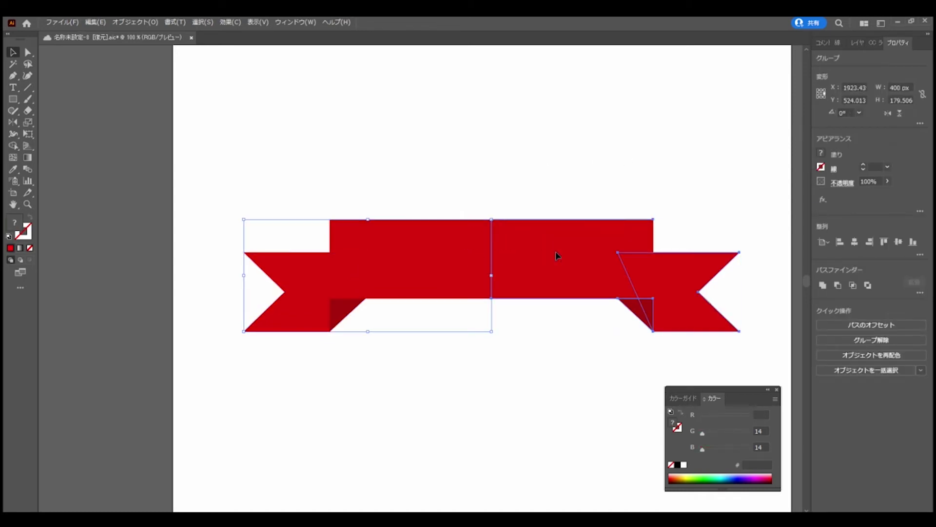
{"action": "left_click", "coordinate": [558, 254]}
Inspect the individual paths of both halves, then reselect the left half as a group.
{"action": "left_click", "coordinate": [29, 53]}
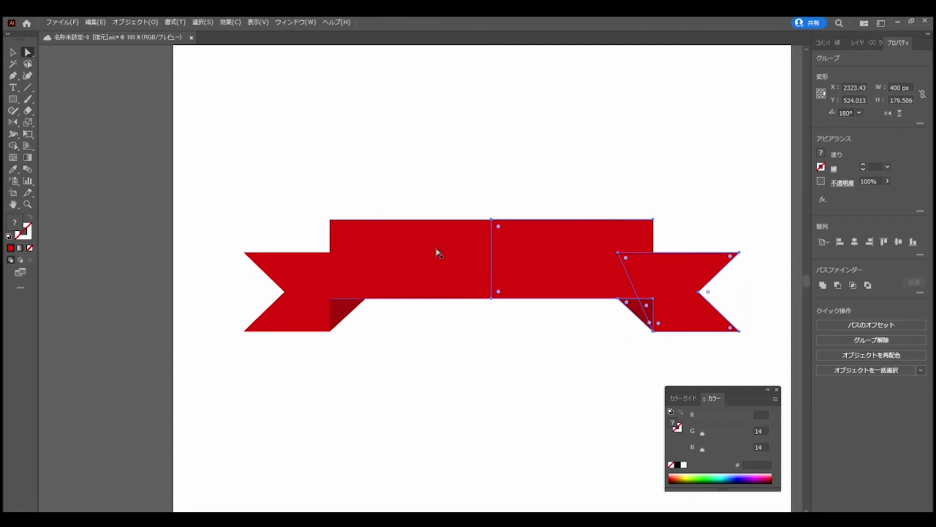
{"action": "left_click", "coordinate": [437, 253]}
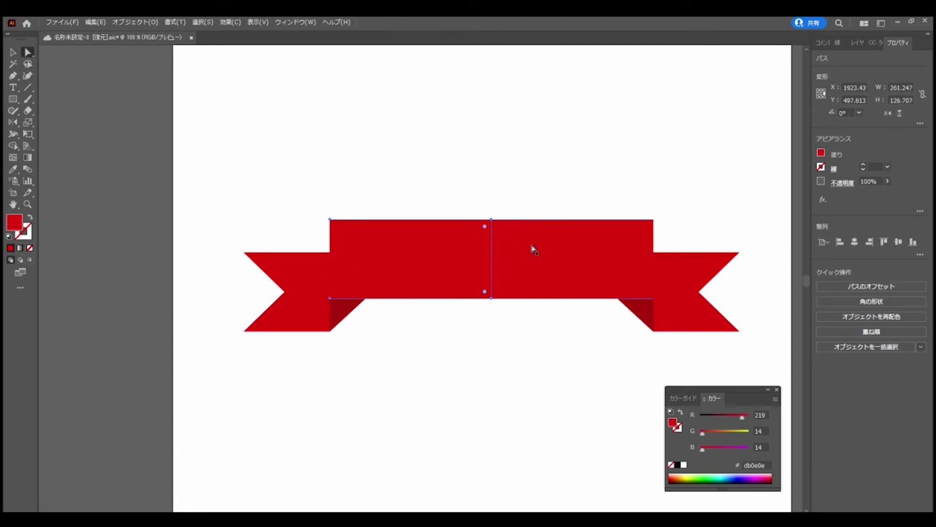
{"action": "left_click_drag", "start_coordinate": [545, 197], "coordinate": [689, 334]}
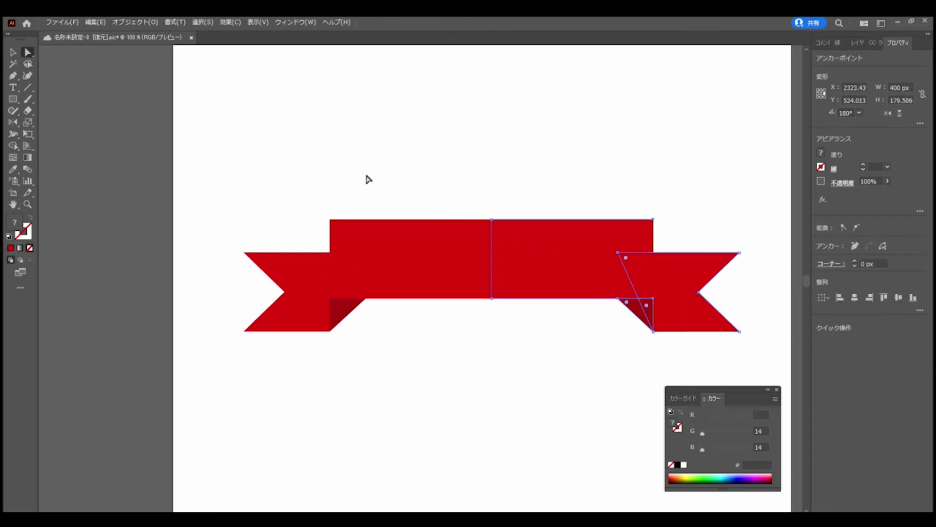
{"action": "left_click", "coordinate": [12, 52]}
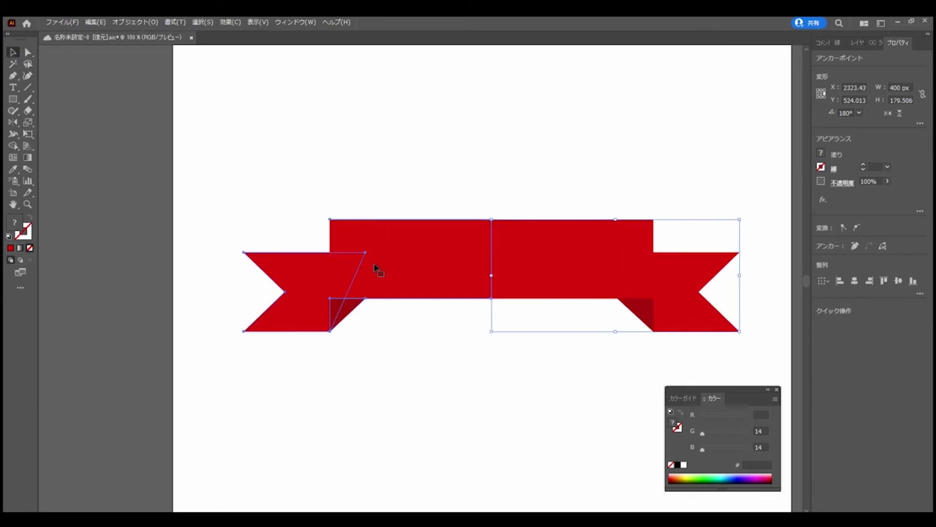
{"action": "left_click", "coordinate": [439, 266]}
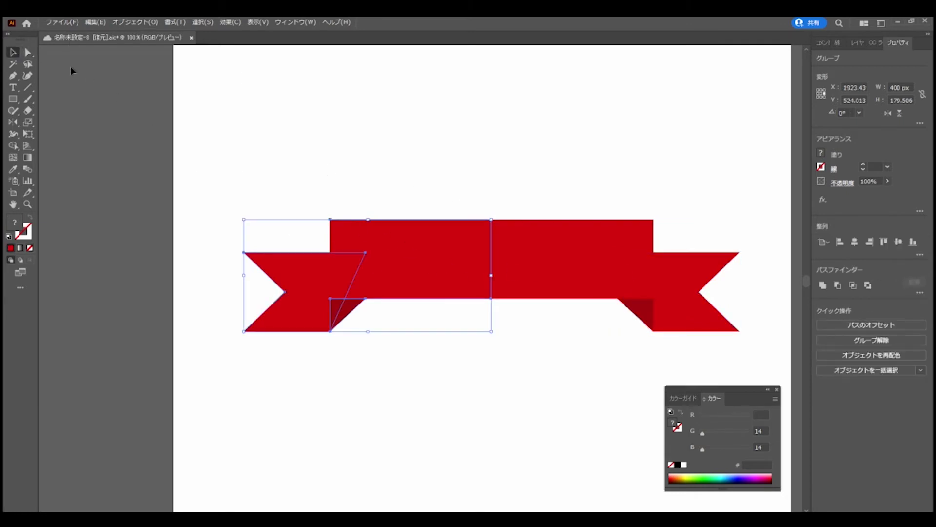
Deepen the left tail's V-notch by dragging its notch anchor inward.
{"action": "left_click", "coordinate": [28, 53]}
{"action": "left_click", "coordinate": [321, 293]}
{"action": "left_click_drag", "start_coordinate": [286, 292], "coordinate": [272, 290]}
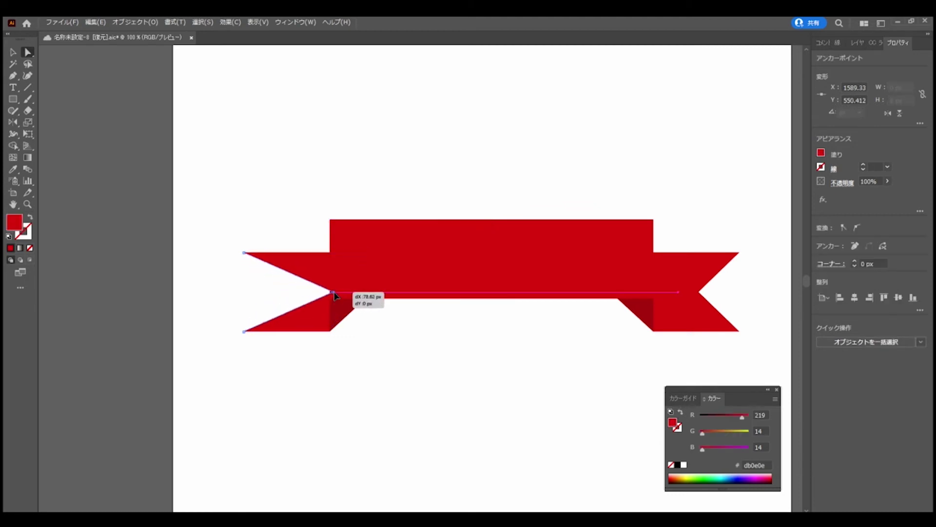
{"action": "left_click_drag", "start_coordinate": [273, 290], "coordinate": [312, 289]}
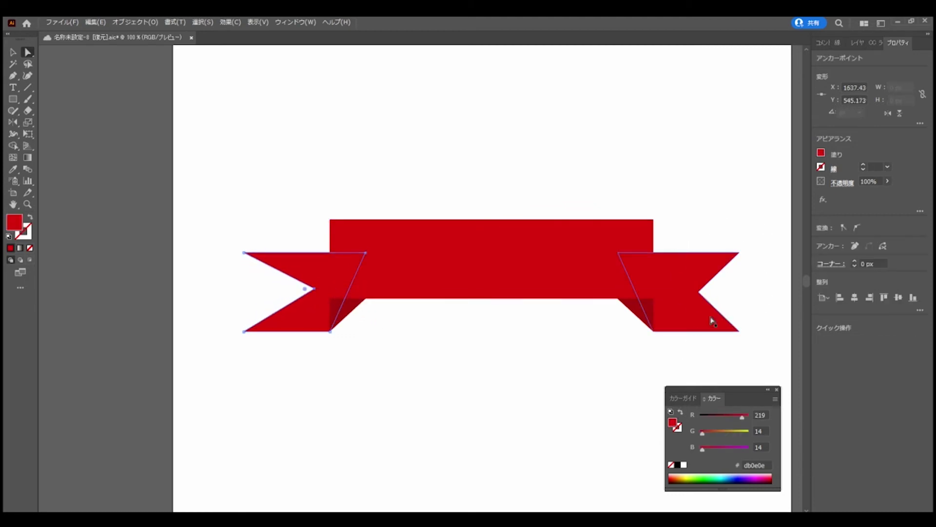
Marquee-select the whole banner and delete it.
{"action": "key", "text": "v"}
{"action": "left_click_drag", "start_coordinate": [322, 213], "coordinate": [673, 335]}
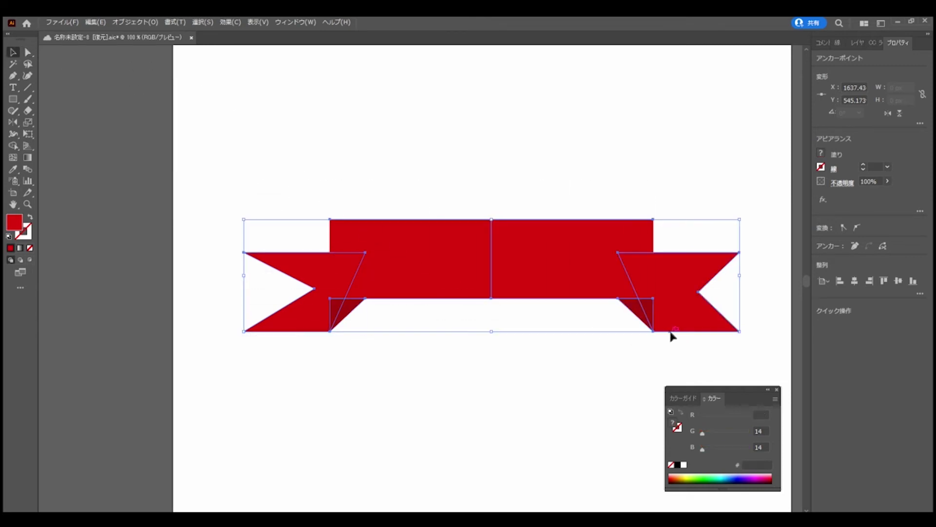
{"action": "key", "text": "Delete"}
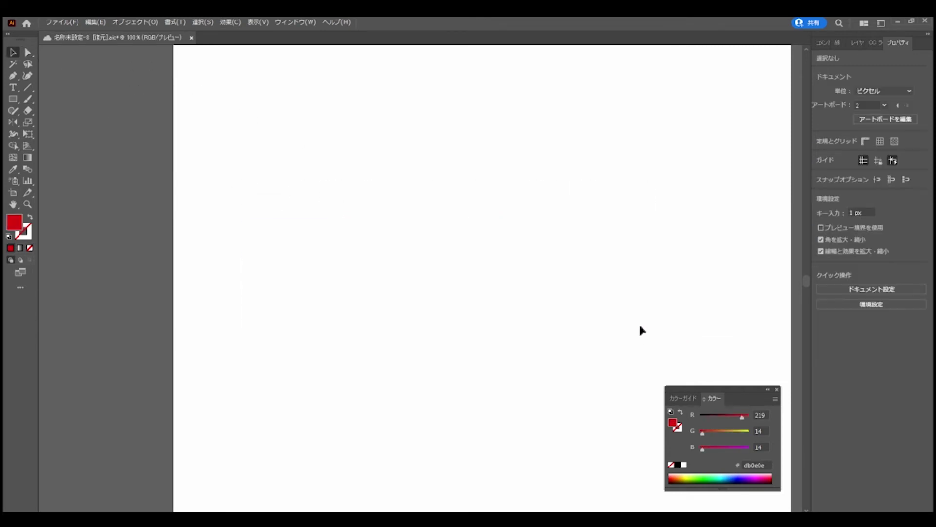
Undo the deletion, delete the right ribbon half, and select the remaining left half.
{"action": "key", "text": "ctrl+z"}
{"action": "left_click", "coordinate": [537, 264]}
{"action": "key", "text": "Delete"}
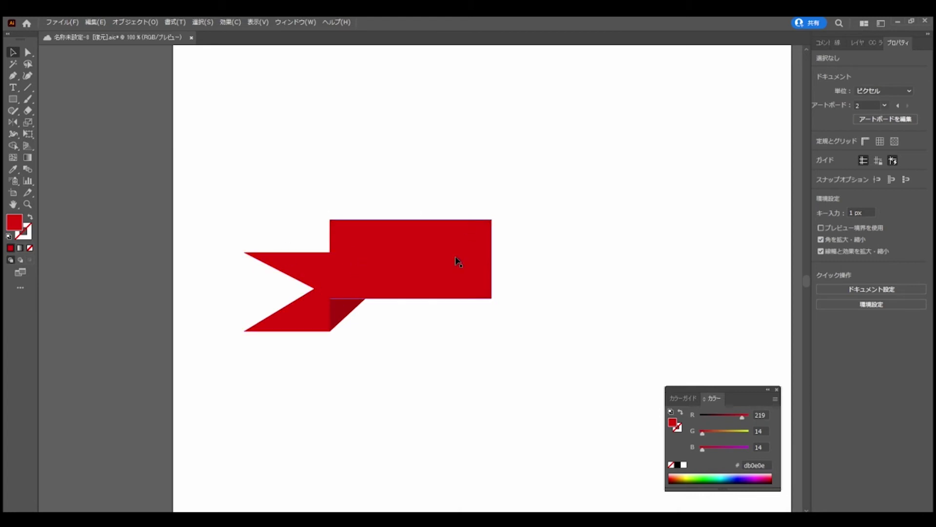
{"action": "left_click", "coordinate": [428, 260]}
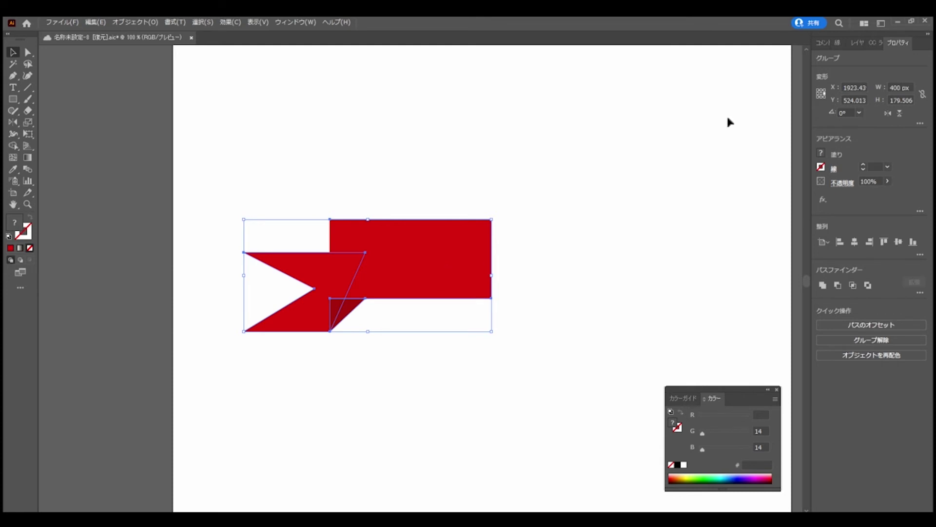
Add a Distort & Transform > Transform effect to the left half from the Appearance panel.
{"action": "left_click", "coordinate": [282, 22]}
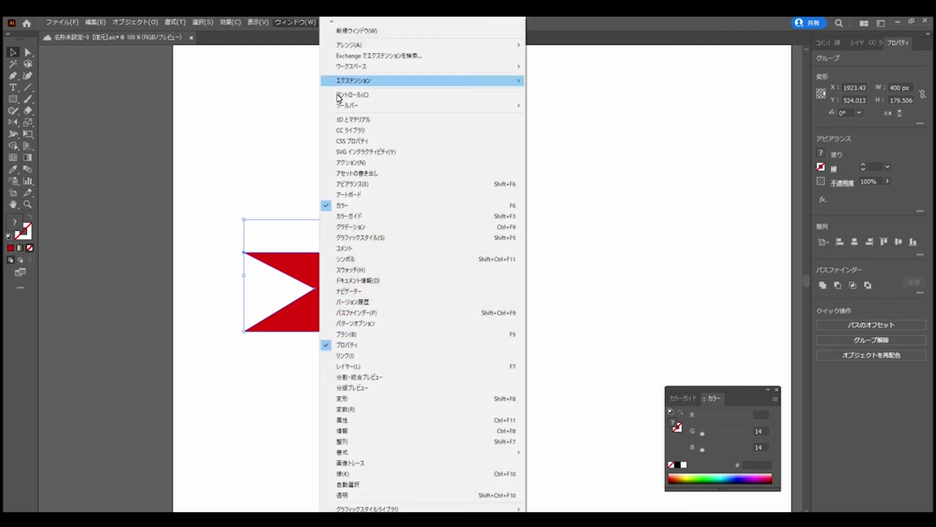
{"action": "left_click", "coordinate": [374, 184]}
{"action": "left_click_drag", "start_coordinate": [532, 130], "coordinate": [506, 133]}
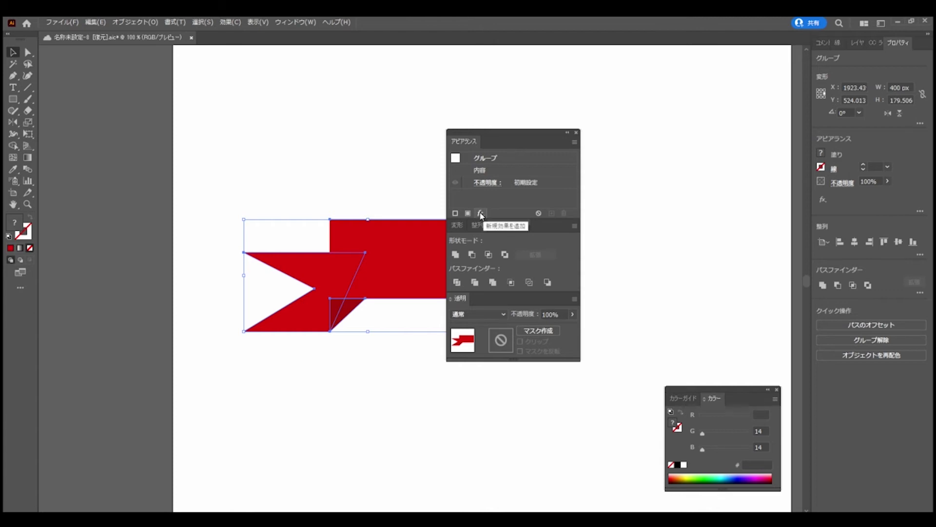
{"action": "left_click", "coordinate": [481, 213]}
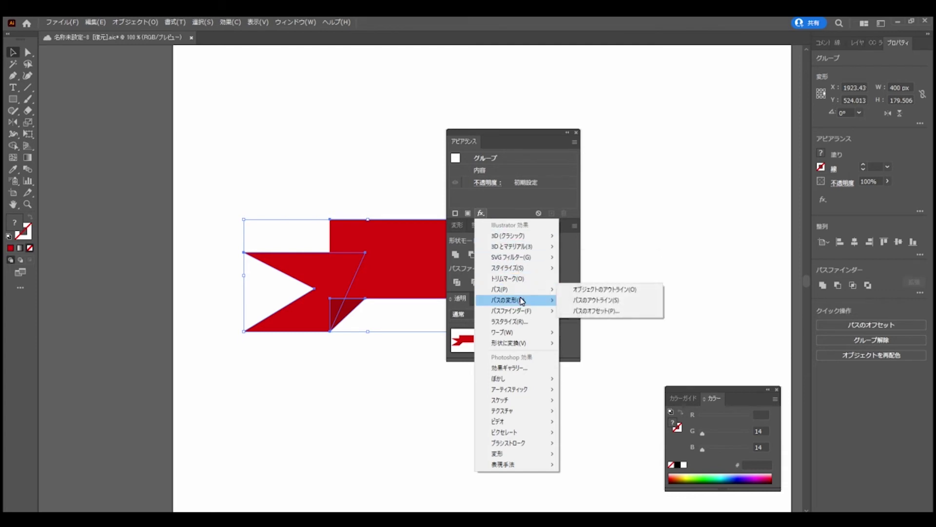
{"action": "mouse_move", "coordinate": [512, 300]}
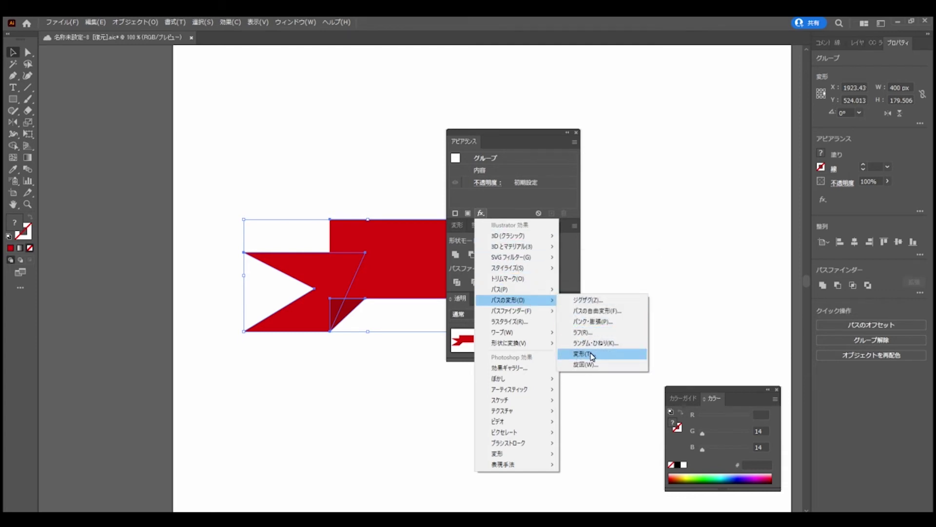
{"action": "left_click", "coordinate": [581, 357]}
{"action": "left_click_drag", "start_coordinate": [648, 133], "coordinate": [526, 119]}
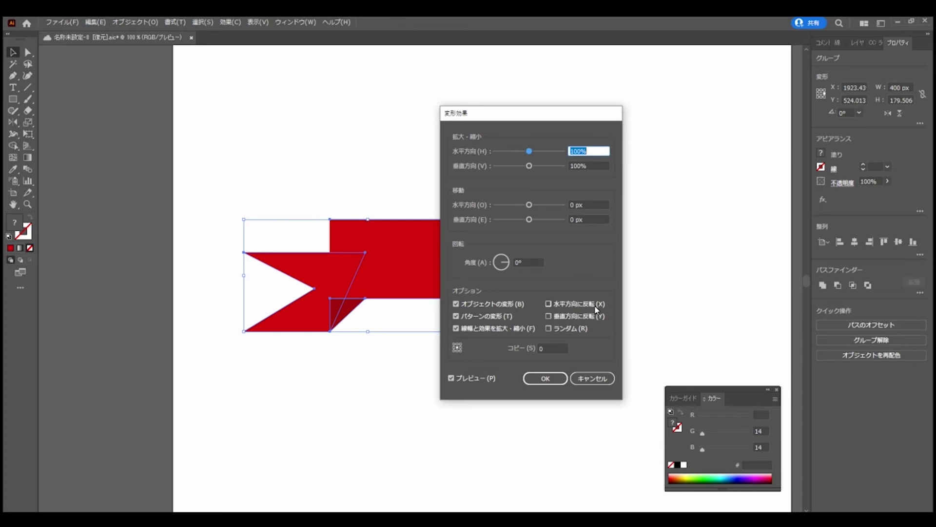
Set the Transform effect to Reflect X with 1 copy, confirm, and close the Appearance panel.
{"action": "left_click", "coordinate": [549, 305]}
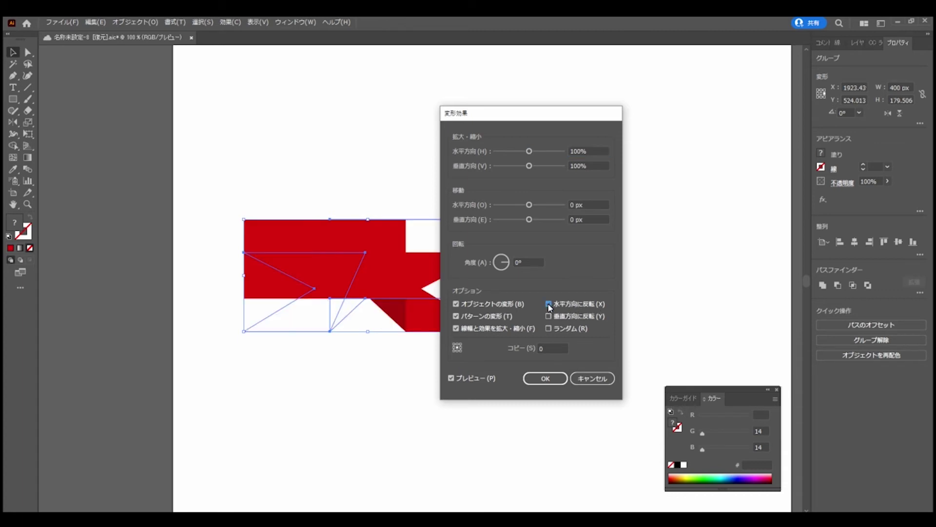
{"action": "left_click", "coordinate": [548, 351]}
{"action": "type", "text": "1"}
{"action": "left_click", "coordinate": [460, 348]}
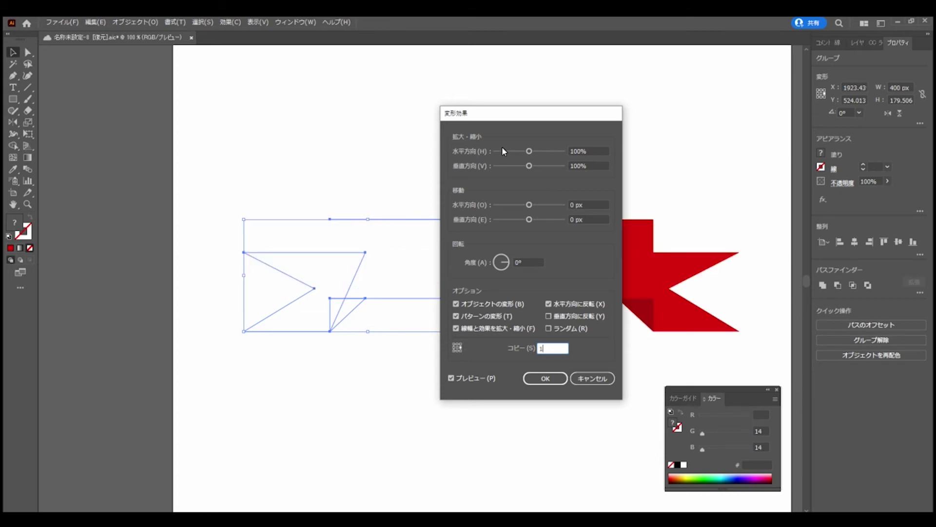
{"action": "left_click_drag", "start_coordinate": [515, 122], "coordinate": [523, 128]}
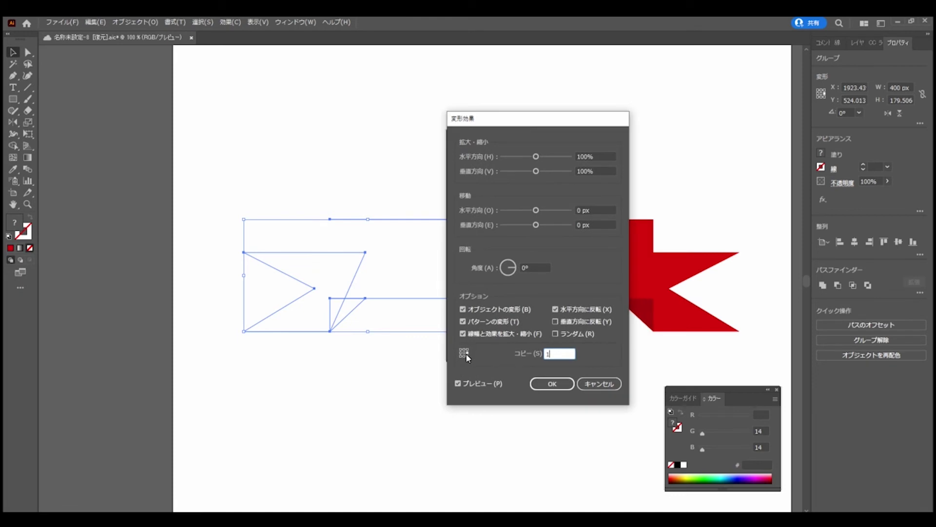
{"action": "left_click", "coordinate": [548, 385]}
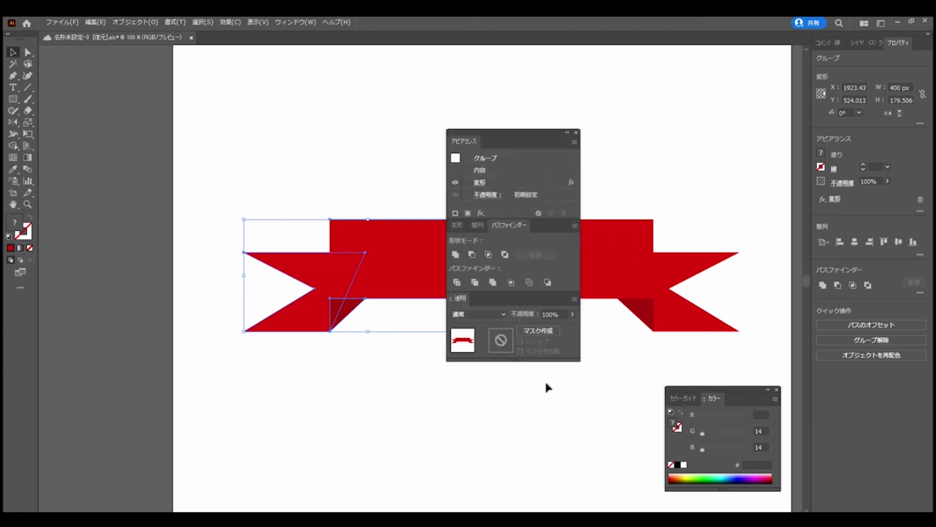
{"action": "left_click", "coordinate": [576, 132]}
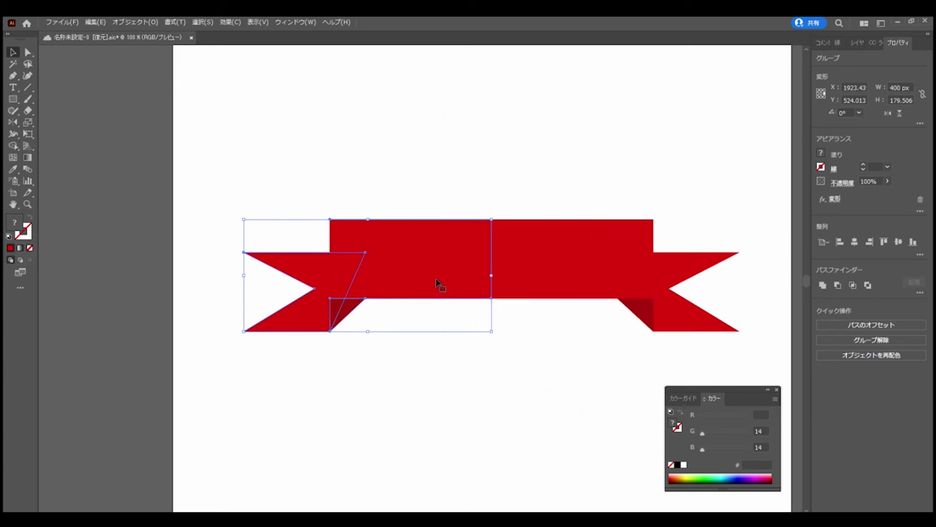
Lower the ribbon group slightly and drag the left tail's notch anchor left to deepen the V.
{"action": "left_click_drag", "start_coordinate": [447, 275], "coordinate": [448, 288]}
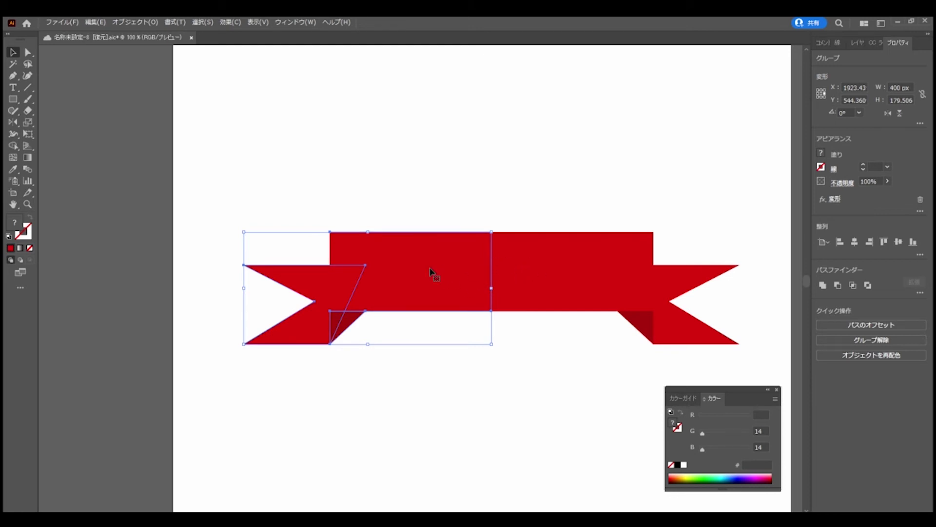
{"action": "left_click", "coordinate": [28, 53]}
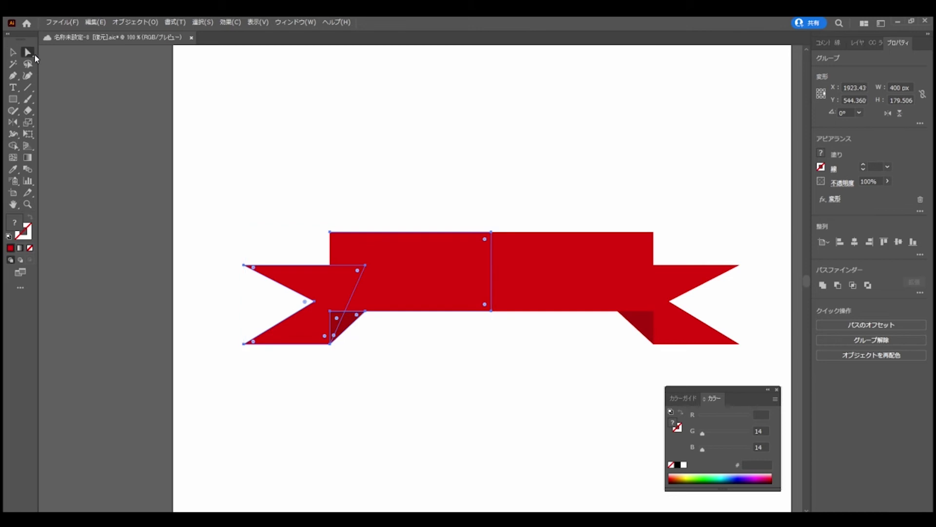
{"action": "mouse_move", "coordinate": [313, 301]}
{"action": "left_mouse_down"}
{"action": "mouse_move", "coordinate": [292, 305]}
{"action": "mouse_move", "coordinate": [269, 293]}
{"action": "mouse_move", "coordinate": [316, 303]}
{"action": "mouse_move", "coordinate": [296, 298]}
{"action": "left_mouse_up"}
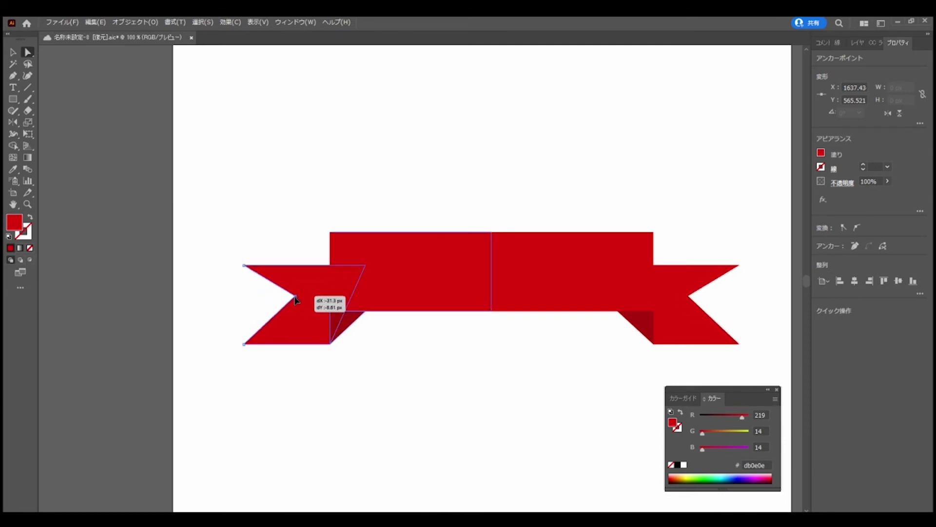
{"action": "left_click_drag", "start_coordinate": [296, 298], "coordinate": [293, 302]}
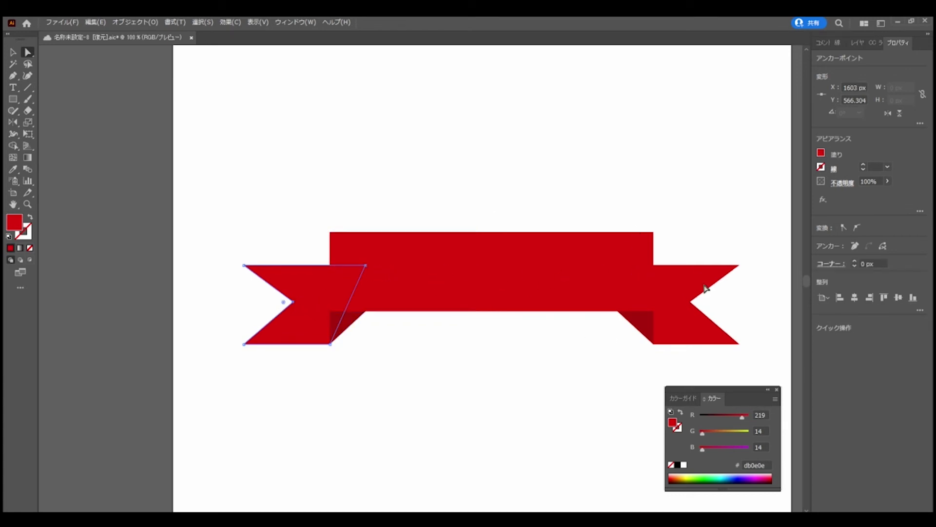
{"action": "left_click_drag", "start_coordinate": [293, 301], "coordinate": [286, 301]}
{"action": "left_click", "coordinate": [361, 264]}
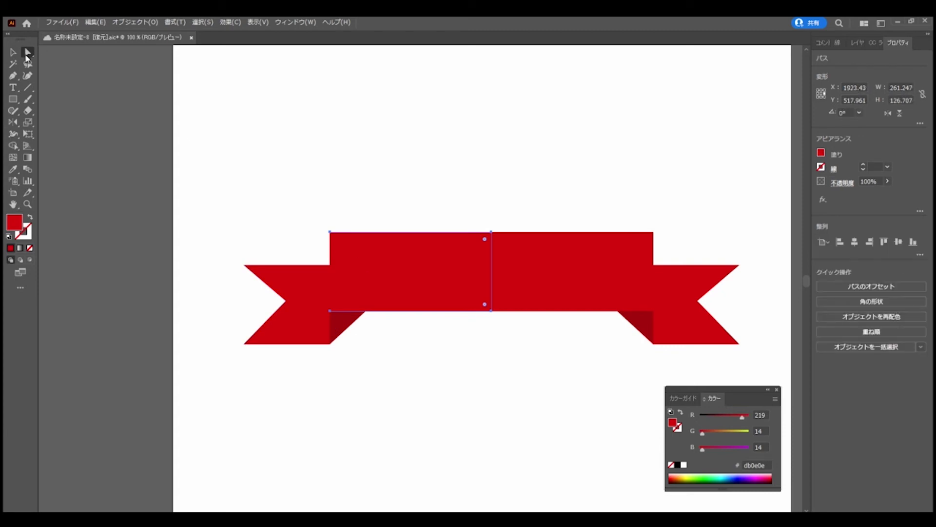
Briefly resize the centre rectangle, then undo twice to revert the resize and notch edits.
{"action": "left_click", "coordinate": [13, 52]}
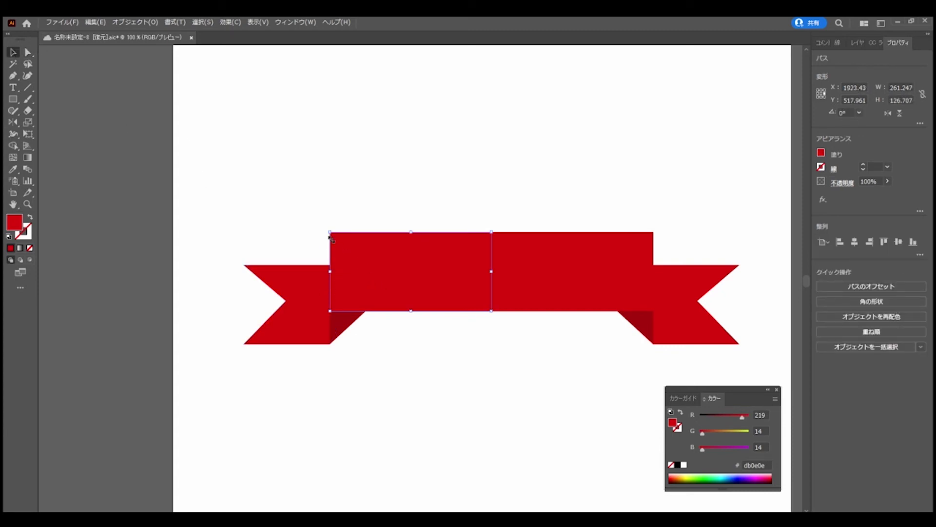
{"action": "mouse_move", "coordinate": [330, 232]}
{"action": "left_mouse_down"}
{"action": "mouse_move", "coordinate": [348, 245]}
{"action": "mouse_move", "coordinate": [328, 221]}
{"action": "left_mouse_up"}
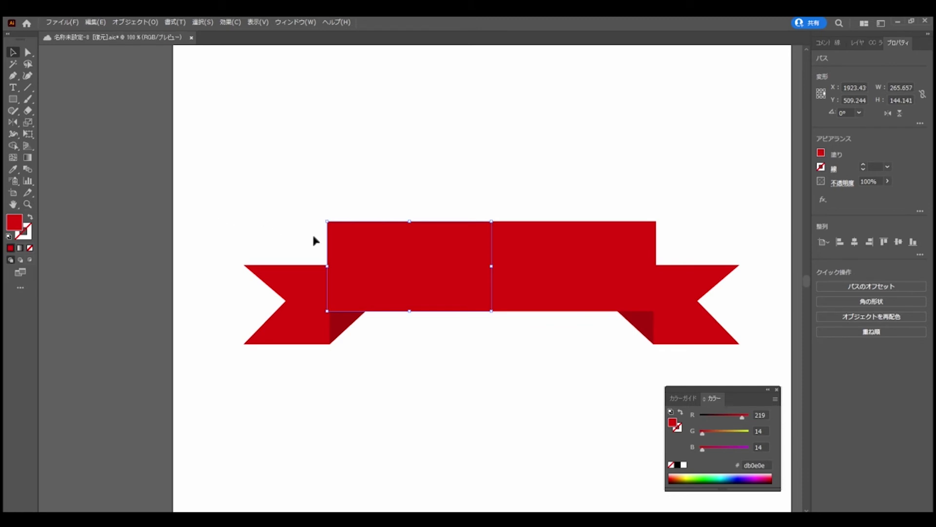
{"action": "key", "text": "ctrl+z"}
{"action": "key", "text": "ctrl+z"}
{"action": "key", "text": "ctrl+z"}
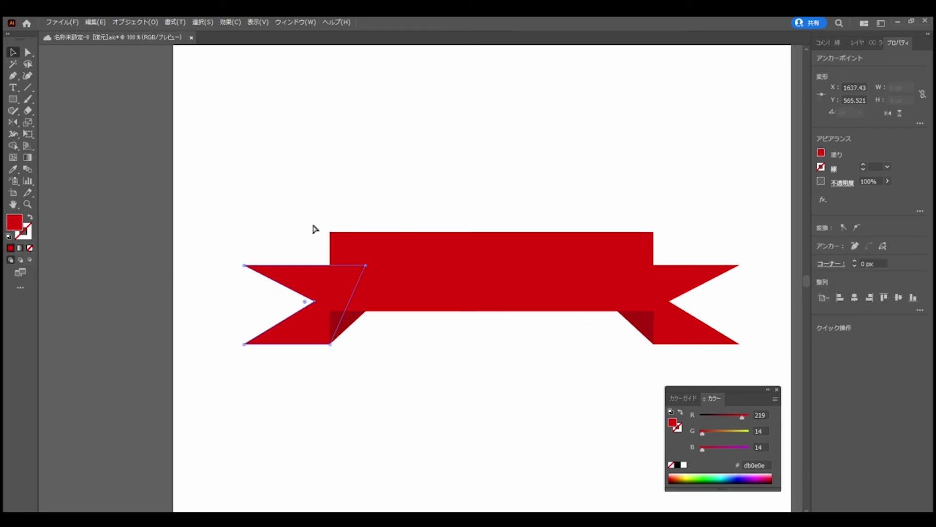
{"action": "key", "text": "ctrl+z"}
{"action": "key", "text": "ctrl+z"}
{"action": "key", "text": "ctrl+z"}
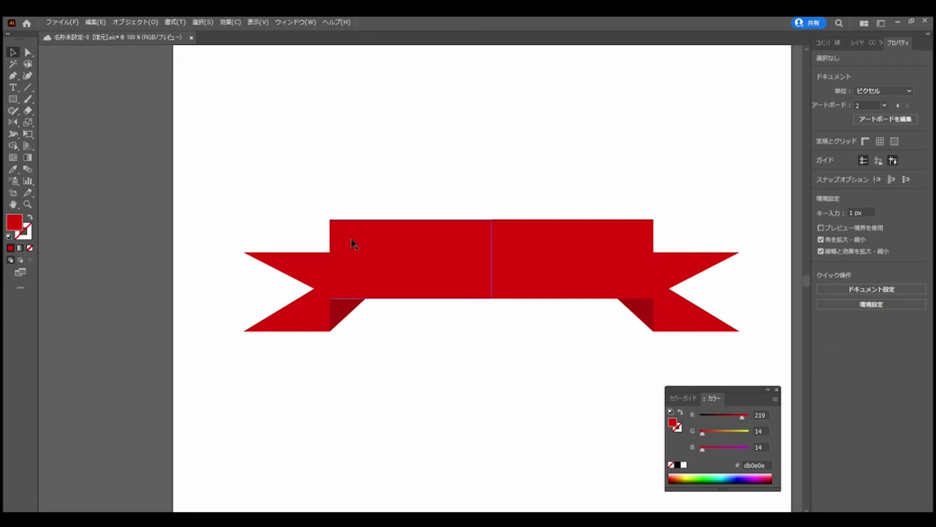
{"action": "left_click", "coordinate": [352, 245]}
{"action": "double_click", "coordinate": [395, 256]}
{"action": "key", "text": "ctrl+shift+a"}
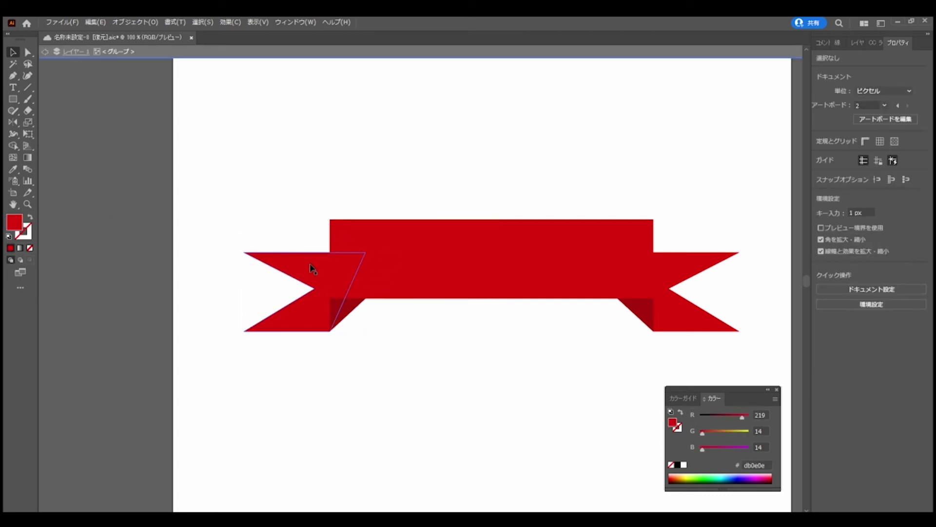
{"action": "double_click", "coordinate": [14, 224]}
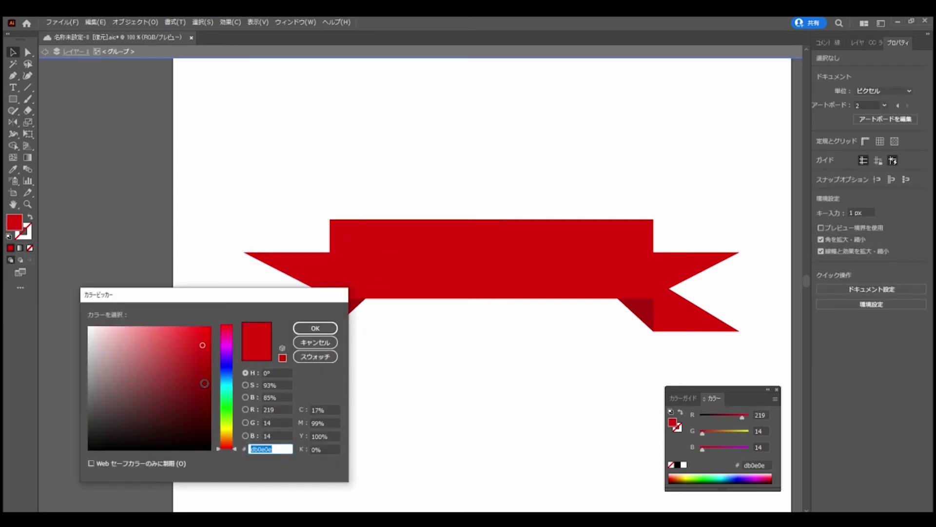
{"action": "type", "text": "1e0fd8"}
{"action": "left_click", "coordinate": [315, 328]}
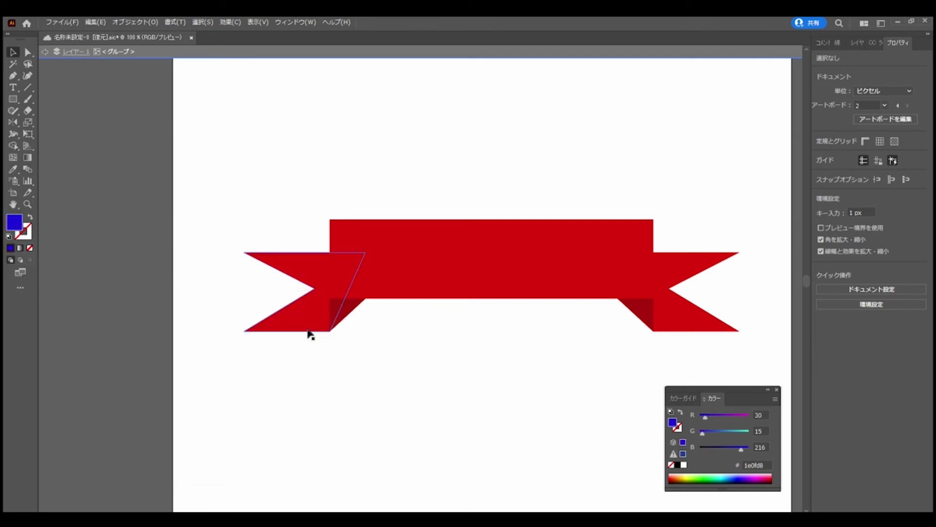
{"action": "left_click", "coordinate": [366, 265]}
{"action": "double_click", "coordinate": [20, 224]}
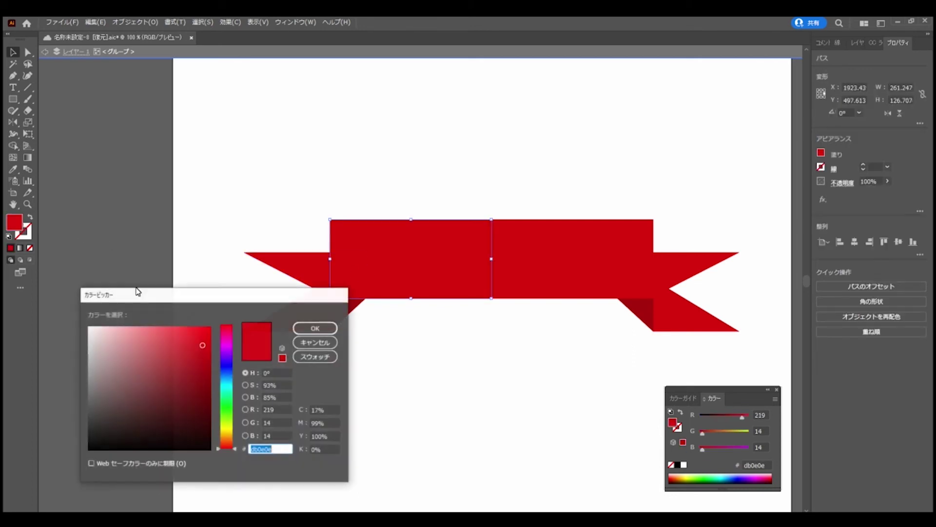
{"action": "type", "text": "102099"}
{"action": "left_click", "coordinate": [312, 328]}
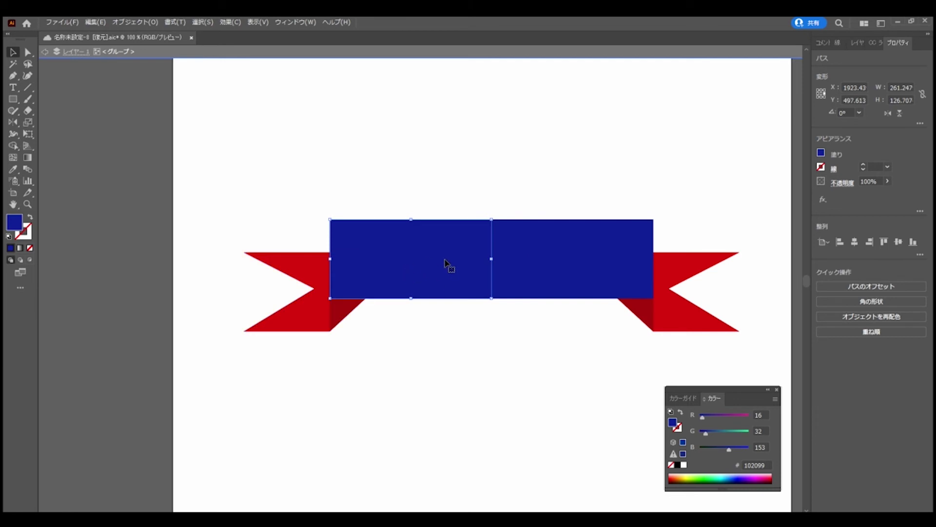
{"action": "key", "text": "ctrl+z"}
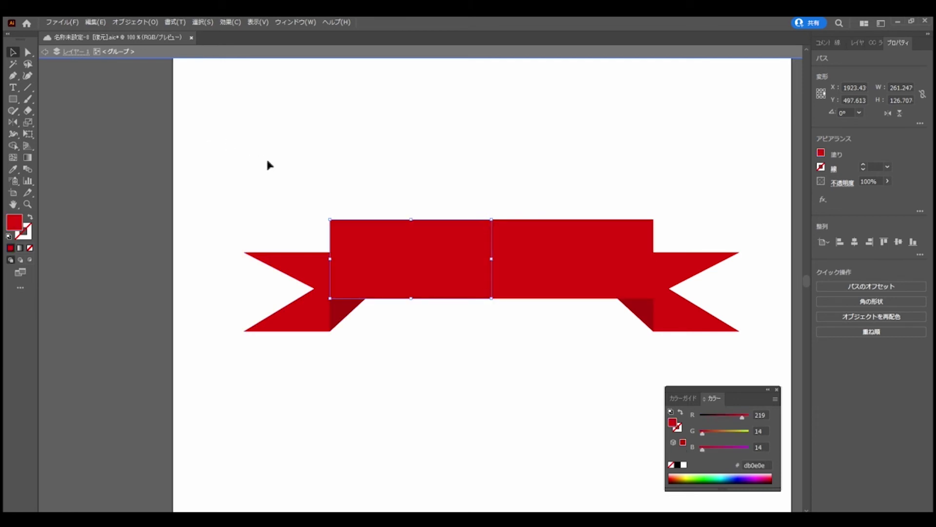
{"action": "double_click", "coordinate": [267, 165]}
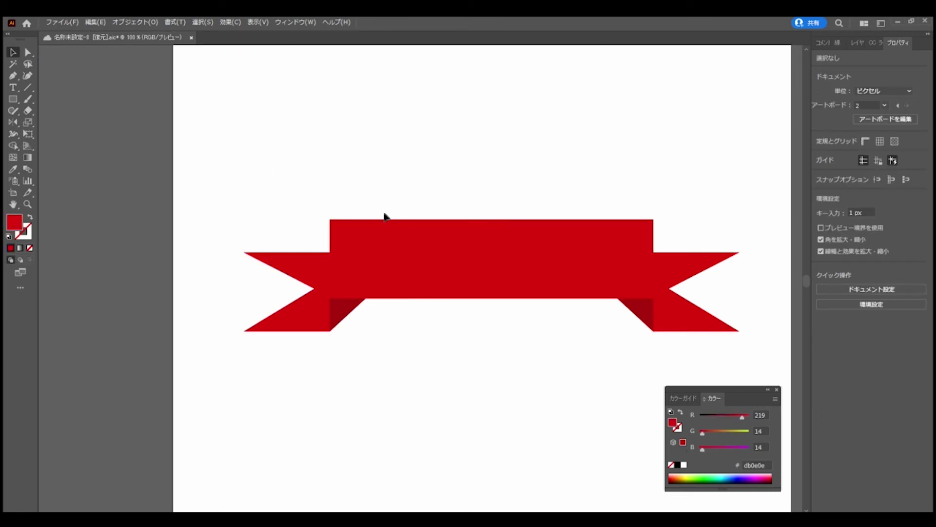
{"action": "left_click", "coordinate": [455, 263]}
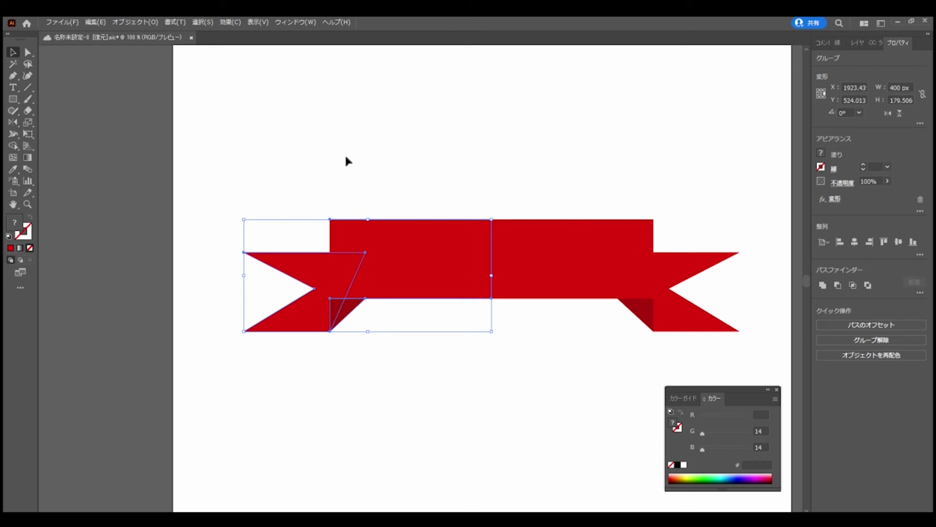
Expand the Transform effect into real paths and deselect the ribbon.
{"action": "left_click", "coordinate": [139, 22]}
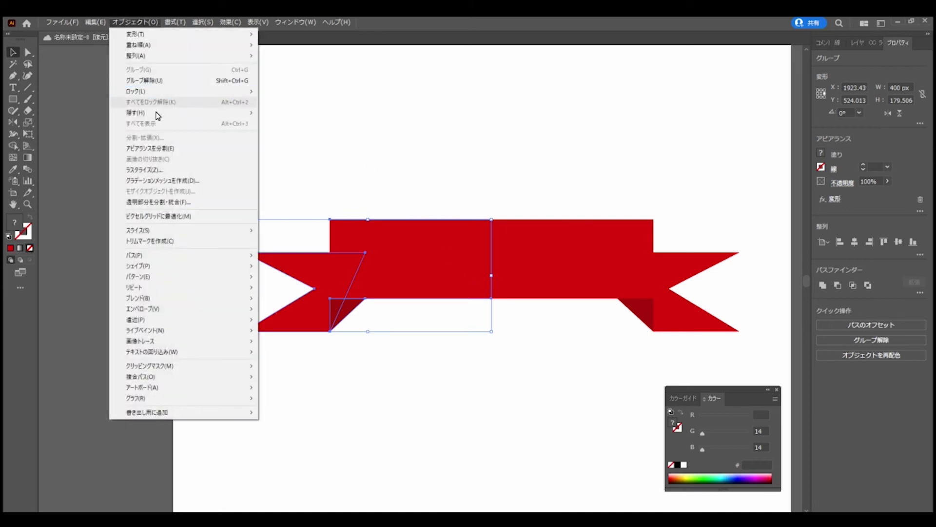
{"action": "left_click", "coordinate": [165, 149]}
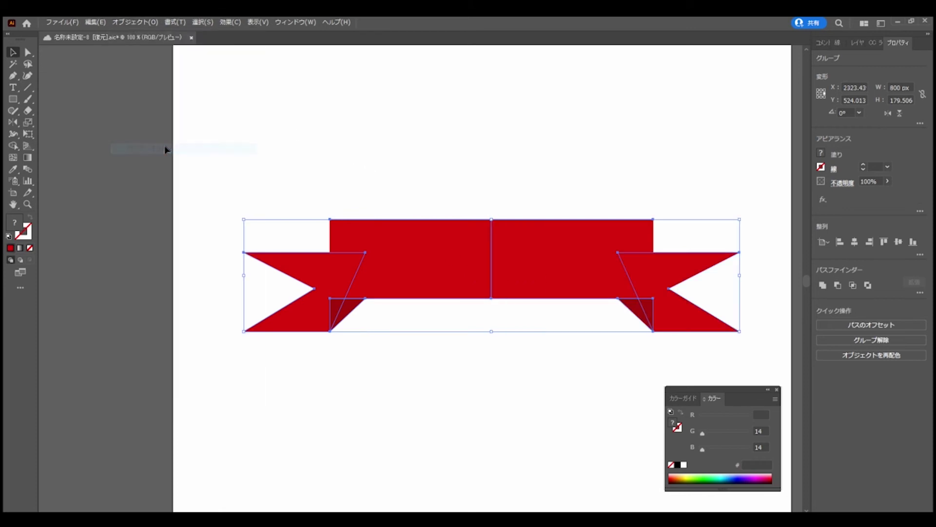
{"action": "left_click", "coordinate": [477, 398]}
Reposition the left and right halves inside the group, then exit and select the whole ribbon.
{"action": "double_click", "coordinate": [540, 277]}
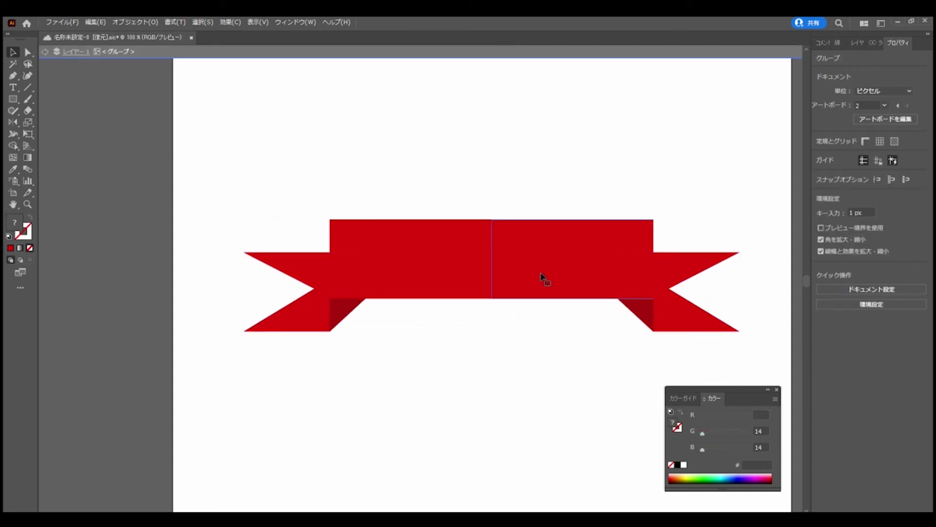
{"action": "left_click", "coordinate": [543, 274]}
{"action": "left_click_drag", "start_coordinate": [542, 275], "coordinate": [603, 273]}
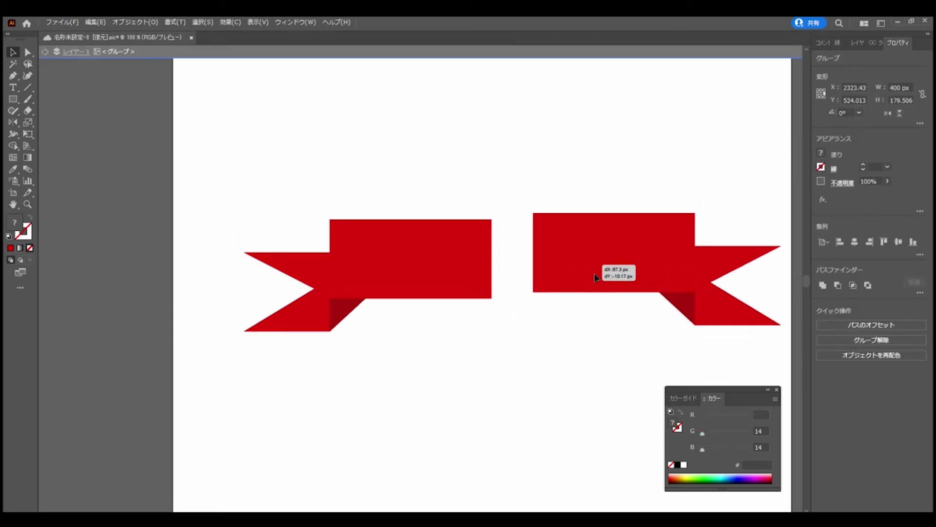
{"action": "mouse_move", "coordinate": [416, 257]}
{"action": "left_mouse_down"}
{"action": "mouse_move", "coordinate": [357, 195]}
{"action": "mouse_move", "coordinate": [416, 272]}
{"action": "left_mouse_up"}
{"action": "left_click_drag", "start_coordinate": [615, 261], "coordinate": [596, 262]}
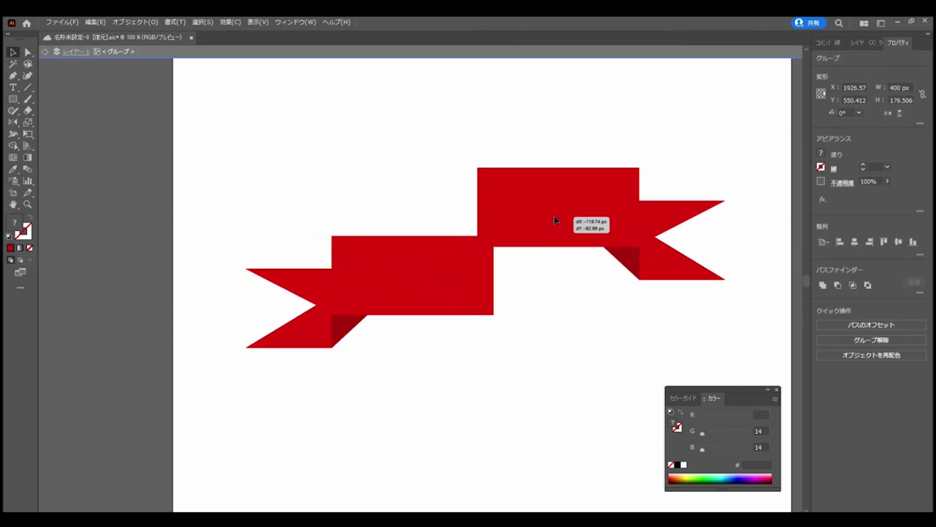
{"action": "double_click", "coordinate": [492, 184]}
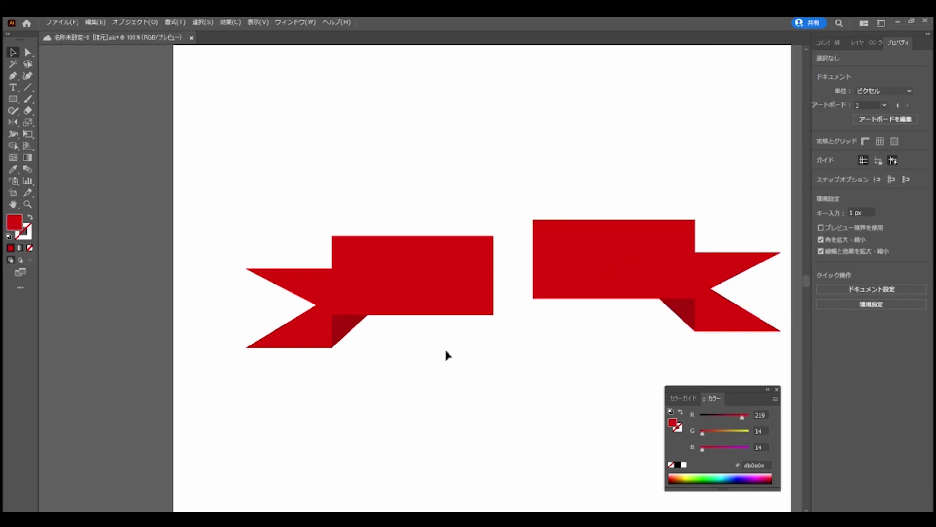
{"action": "left_click", "coordinate": [485, 316]}
{"action": "left_click", "coordinate": [512, 303]}
{"action": "left_click", "coordinate": [601, 267]}
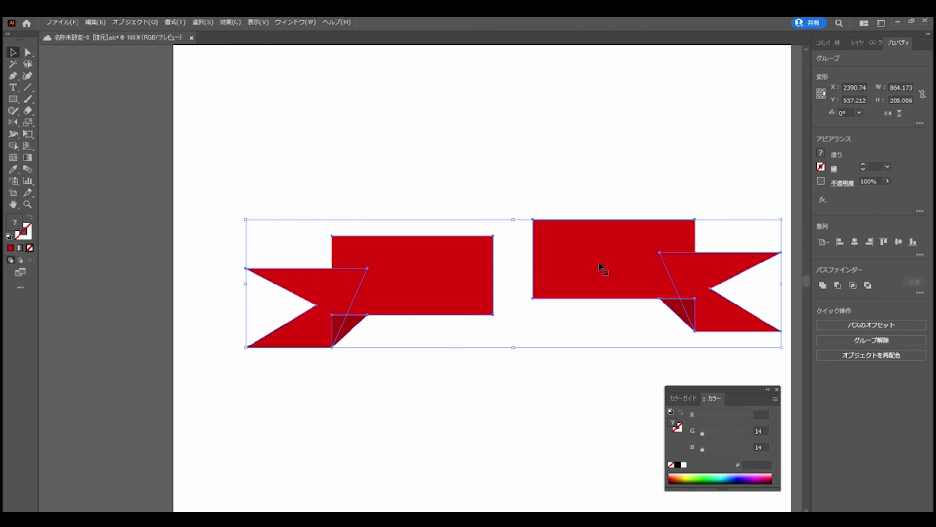
Undo back to the single left ribbon half and reselect it.
{"action": "key", "text": "ctrl+z"}
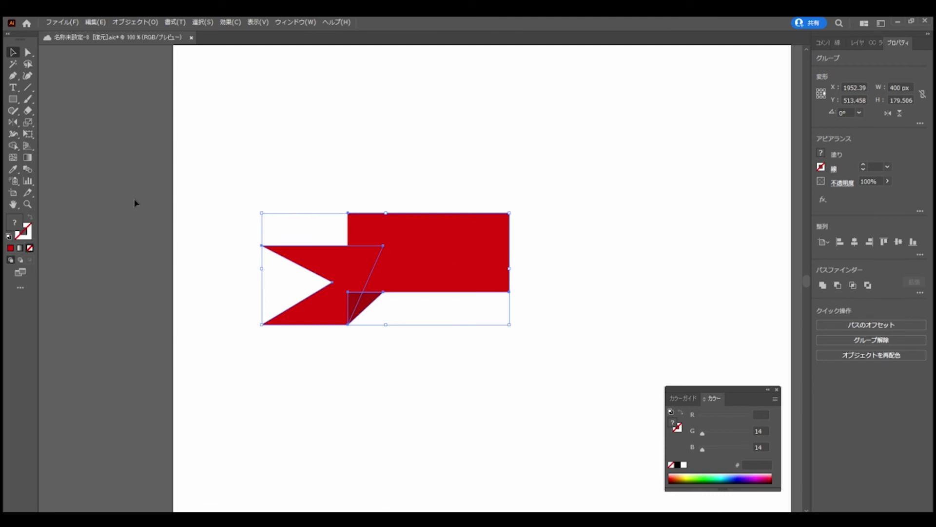
{"action": "left_click", "coordinate": [457, 164]}
{"action": "left_click", "coordinate": [438, 222]}
Apply Object > Repeat > Mirror to the ribbon half, then drag the half inside the mirror.
{"action": "left_click", "coordinate": [131, 23]}
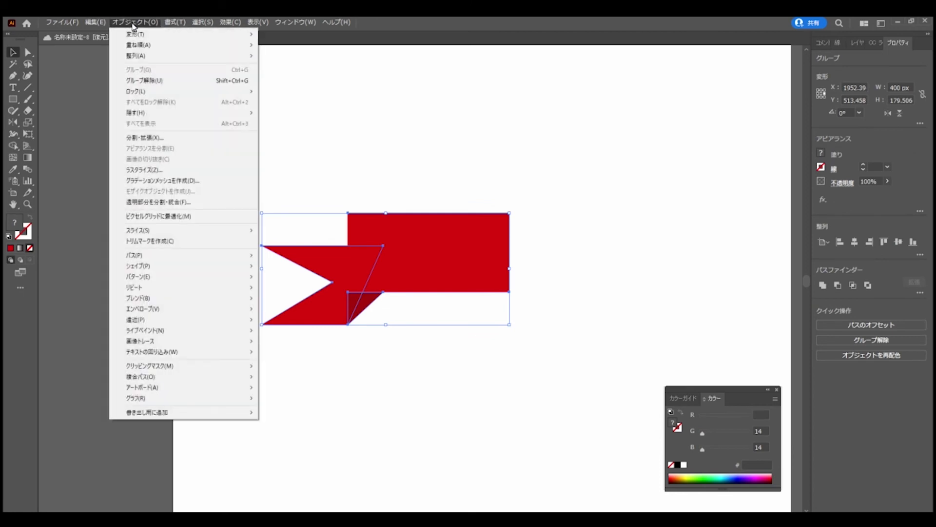
{"action": "mouse_move", "coordinate": [183, 287]}
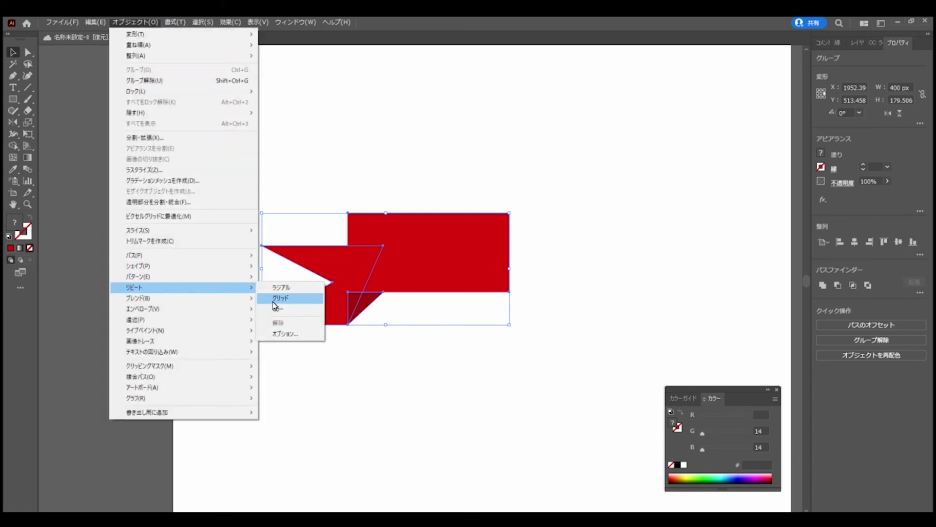
{"action": "left_click", "coordinate": [294, 313]}
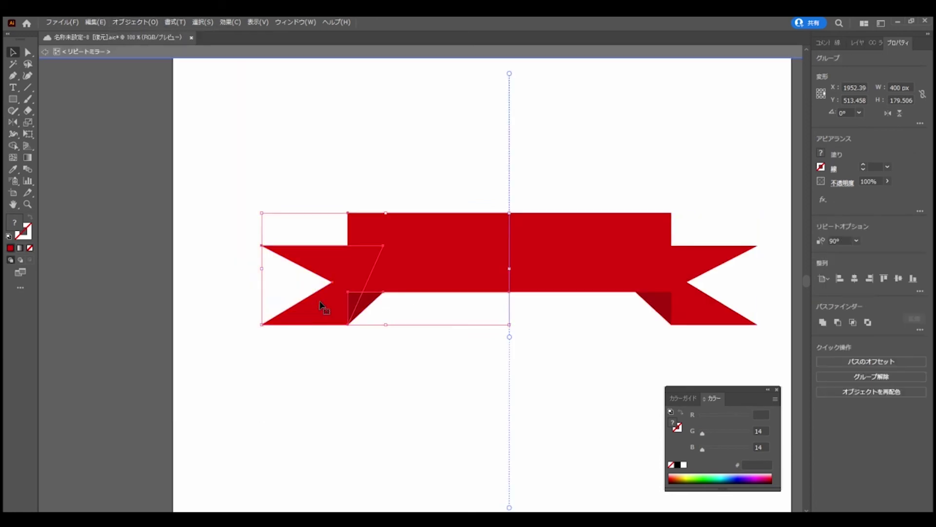
{"action": "double_click", "coordinate": [417, 147]}
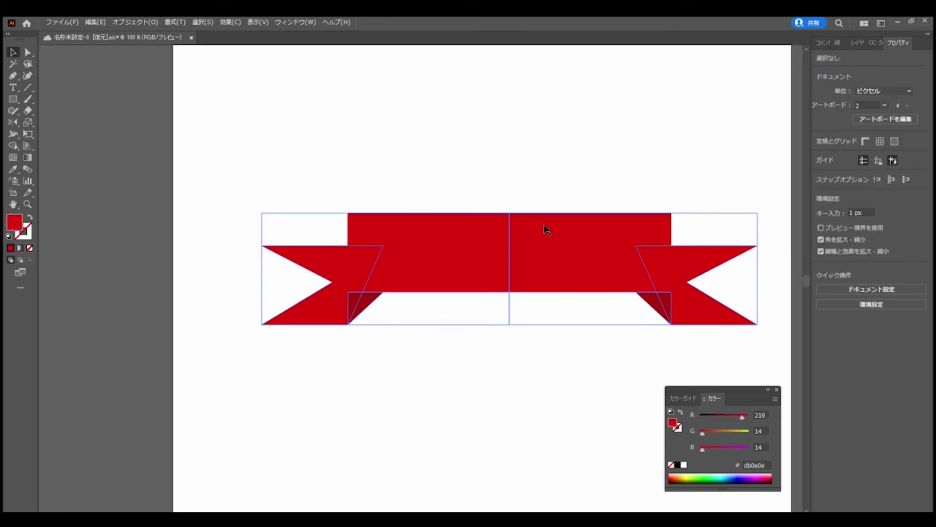
{"action": "left_click", "coordinate": [494, 181]}
{"action": "scroll", "coordinate": [493, 182], "scroll_direction": "up", "scroll_amount": 2}
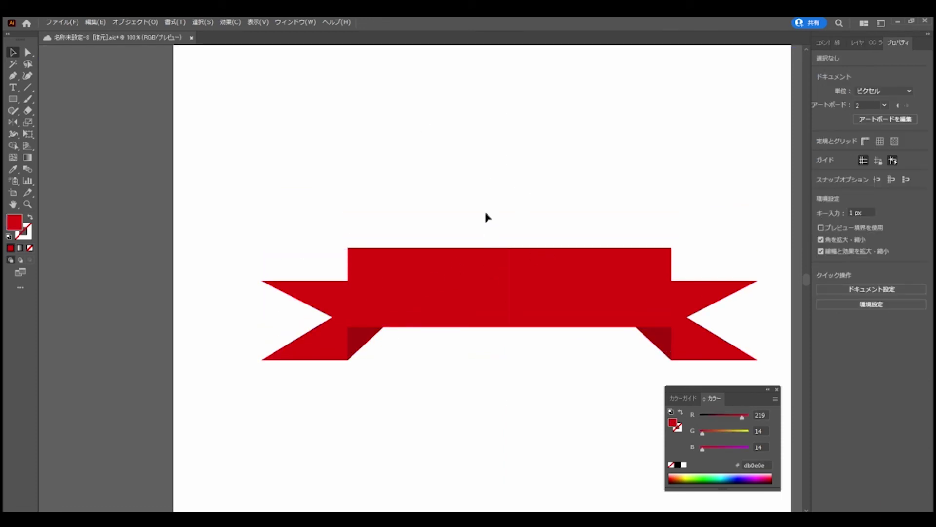
{"action": "left_click", "coordinate": [451, 266]}
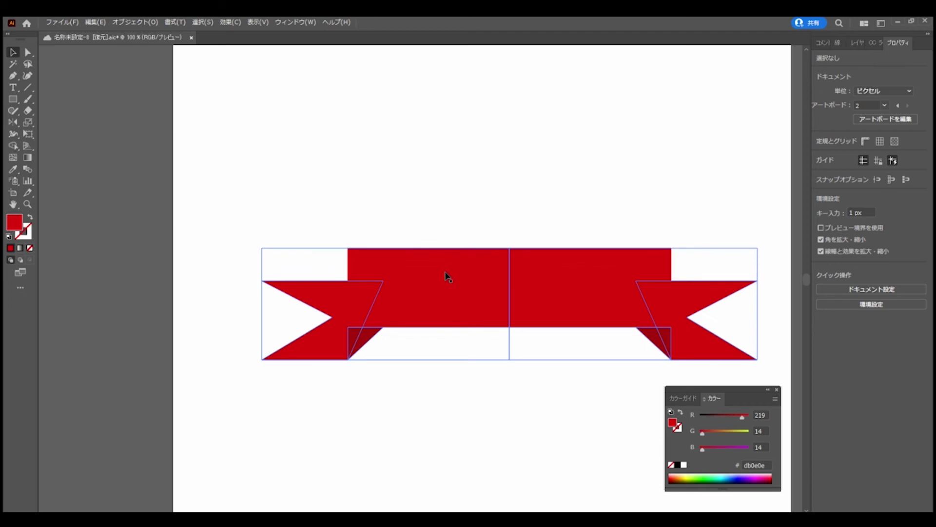
{"action": "double_click", "coordinate": [450, 313]}
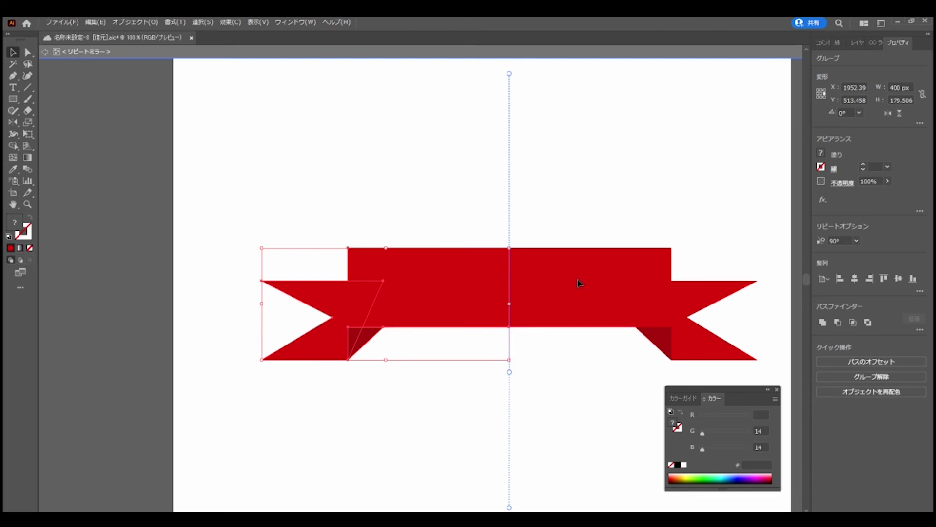
{"action": "mouse_move", "coordinate": [432, 298]}
{"action": "left_mouse_down"}
{"action": "mouse_move", "coordinate": [422, 301]}
{"action": "mouse_move", "coordinate": [439, 303]}
{"action": "mouse_move", "coordinate": [360, 253]}
{"action": "mouse_move", "coordinate": [485, 307]}
{"action": "mouse_move", "coordinate": [473, 286]}
{"action": "mouse_move", "coordinate": [403, 278]}
{"action": "mouse_move", "coordinate": [455, 284]}
{"action": "mouse_move", "coordinate": [449, 276]}
{"action": "mouse_move", "coordinate": [394, 287]}
{"action": "mouse_move", "coordinate": [312, 280]}
{"action": "mouse_move", "coordinate": [464, 286]}
{"action": "mouse_move", "coordinate": [449, 288]}
{"action": "left_mouse_up"}
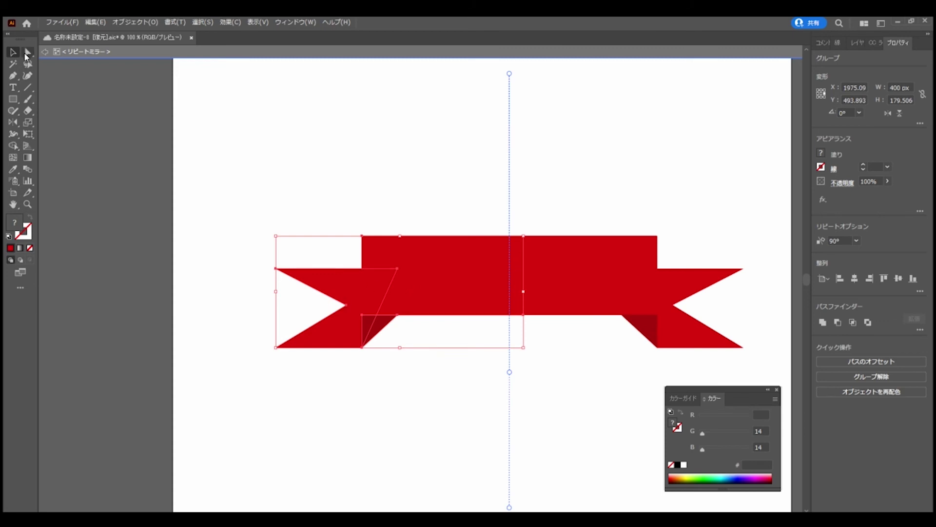
Drag an anchor on the left half with Direct Selection, then reselect the mirror repeat.
{"action": "left_click", "coordinate": [27, 54]}
{"action": "mouse_move", "coordinate": [344, 308]}
{"action": "left_mouse_down"}
{"action": "mouse_move", "coordinate": [356, 327]}
{"action": "mouse_move", "coordinate": [333, 319]}
{"action": "left_mouse_up"}
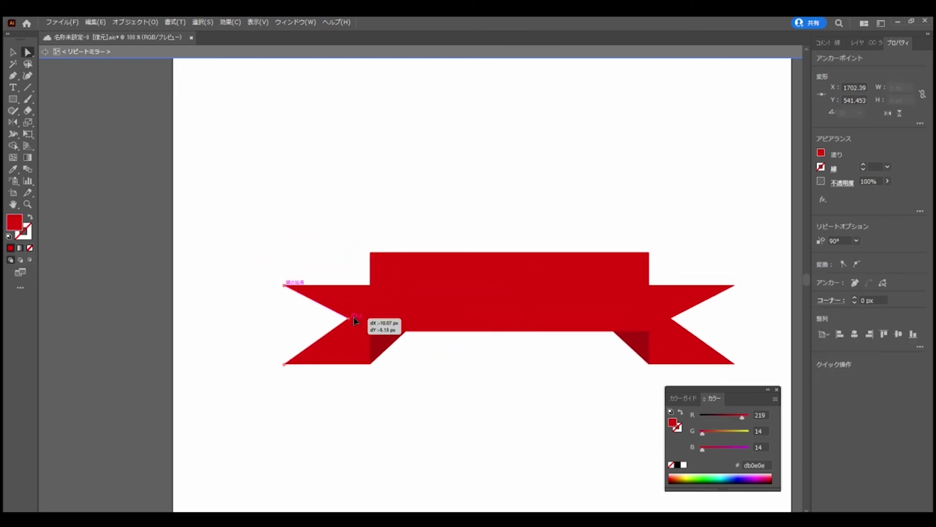
{"action": "key", "text": "Escape"}
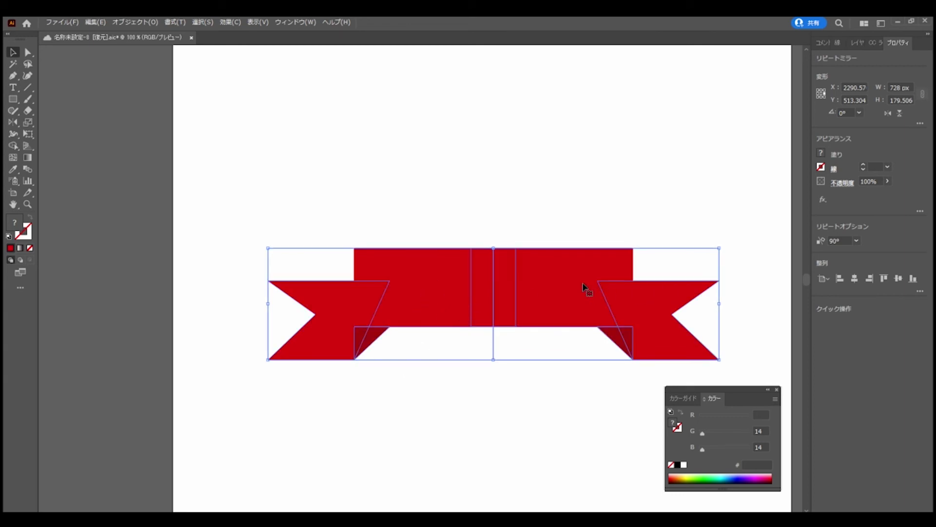
Inside the mirror, scale the left half down, stretch it taller, and rejoin it at the axis.
{"action": "double_click", "coordinate": [432, 288]}
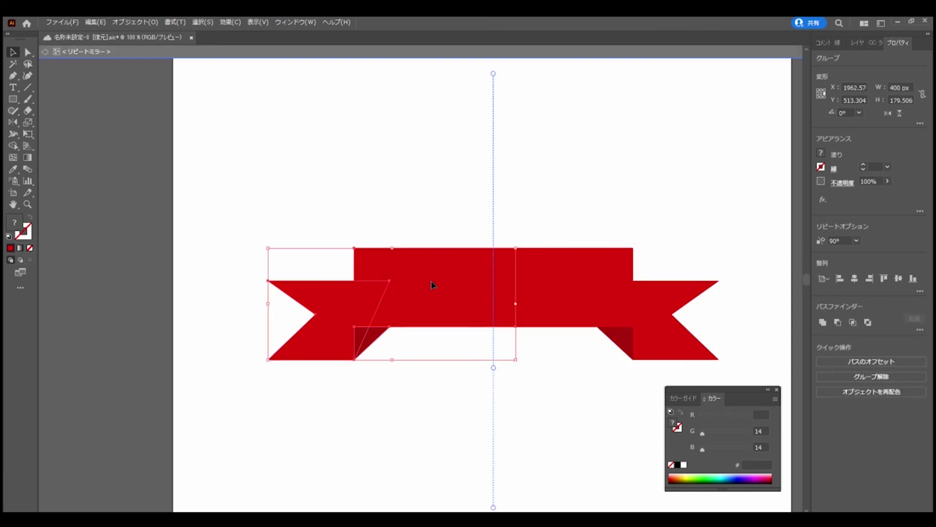
{"action": "left_click_drag", "start_coordinate": [230, 238], "coordinate": [291, 268]}
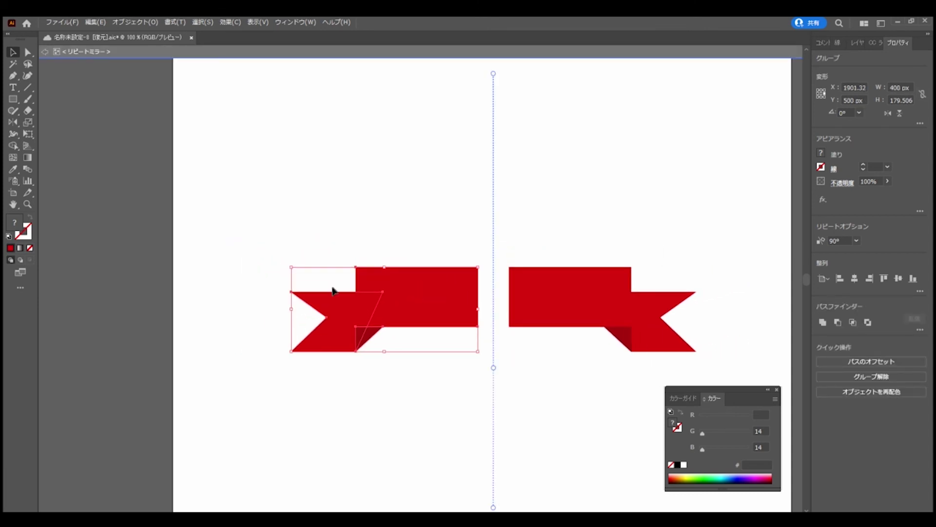
{"action": "left_click_drag", "start_coordinate": [387, 268], "coordinate": [387, 198]}
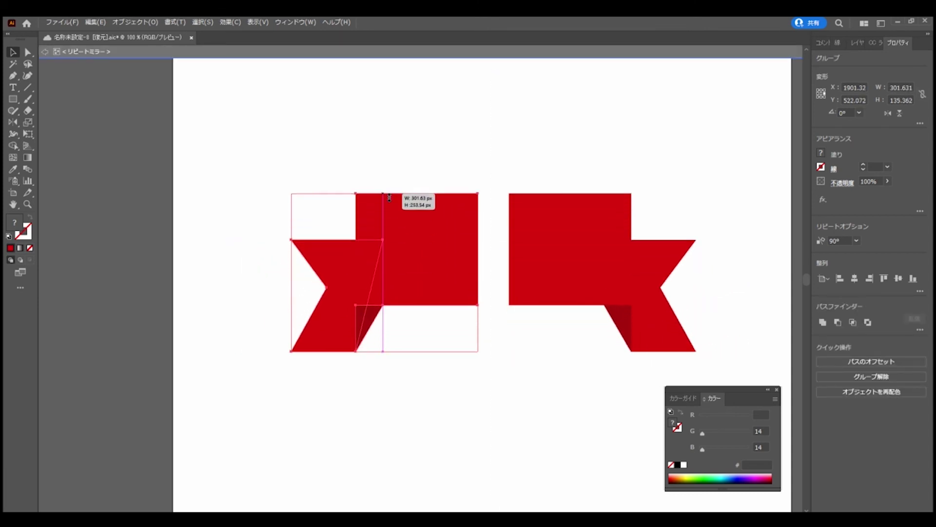
{"action": "mouse_move", "coordinate": [429, 288]}
{"action": "left_mouse_down"}
{"action": "mouse_move", "coordinate": [449, 276]}
{"action": "mouse_move", "coordinate": [455, 291]}
{"action": "left_mouse_up"}
{"action": "double_click", "coordinate": [405, 152]}
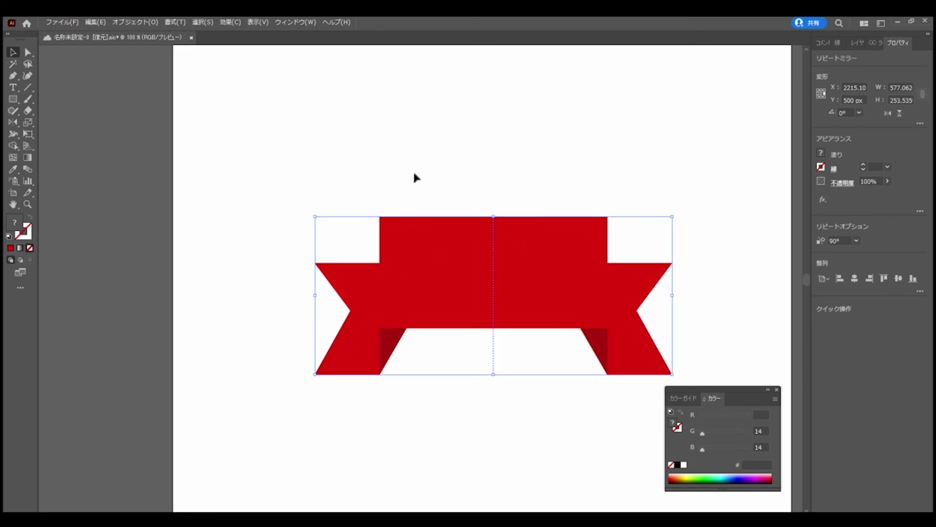
{"action": "left_click", "coordinate": [131, 22]}
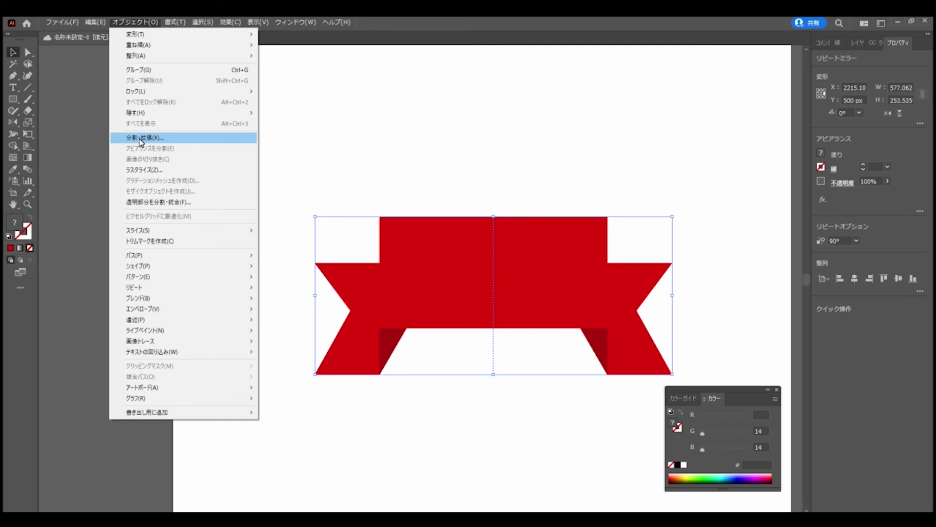
Expand the mirror repeat into plain shapes and drag the left ribbon half down and right.
{"action": "left_click", "coordinate": [140, 142]}
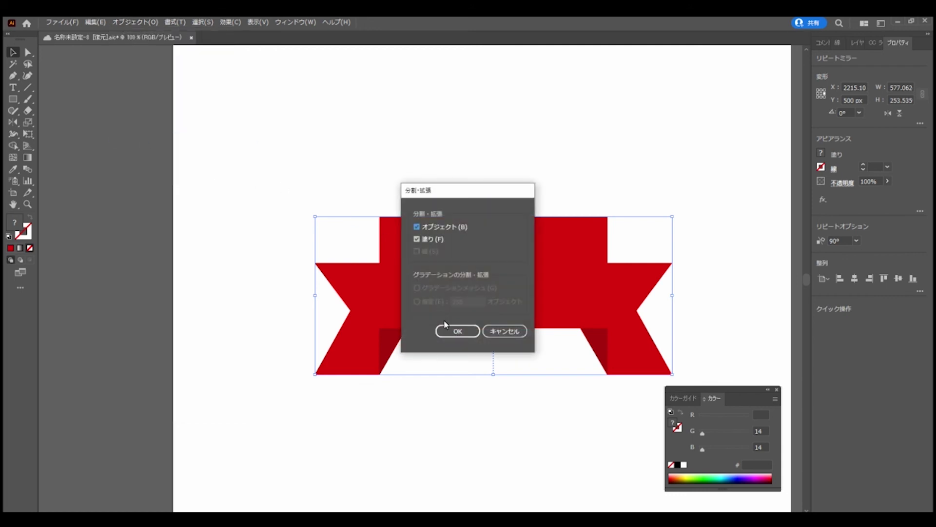
{"action": "left_click", "coordinate": [446, 328]}
{"action": "double_click", "coordinate": [536, 287]}
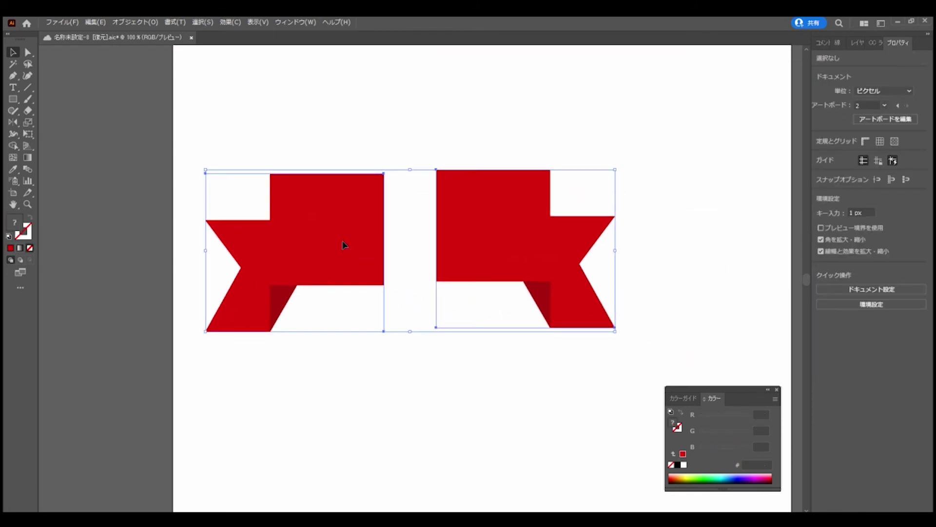
{"action": "left_click_drag", "start_coordinate": [344, 245], "coordinate": [371, 354]}
{"action": "left_click", "coordinate": [505, 358]}
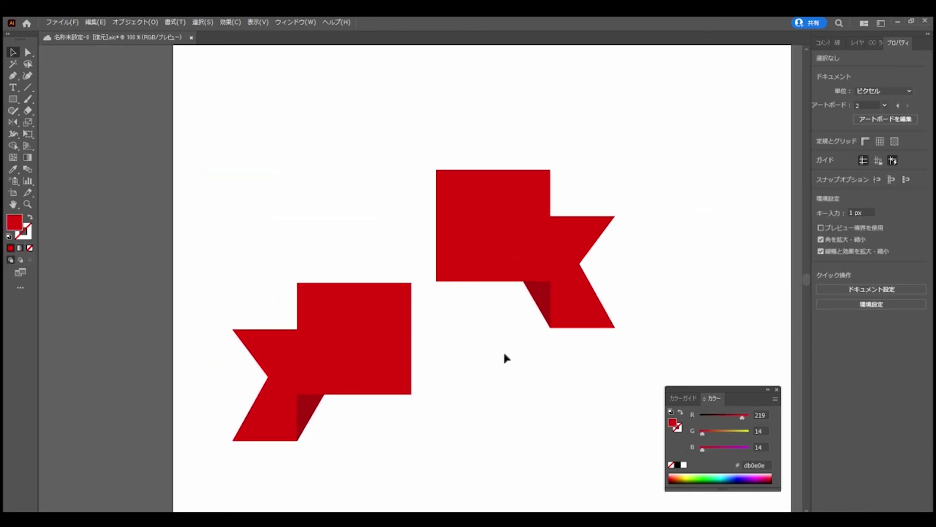
Scale the left ribbon half down inside the group, then exit the group.
{"action": "scroll", "coordinate": [505, 358], "scroll_direction": "down", "scroll_amount": 3}
{"action": "double_click", "coordinate": [360, 299]}
{"action": "left_click", "coordinate": [340, 292]}
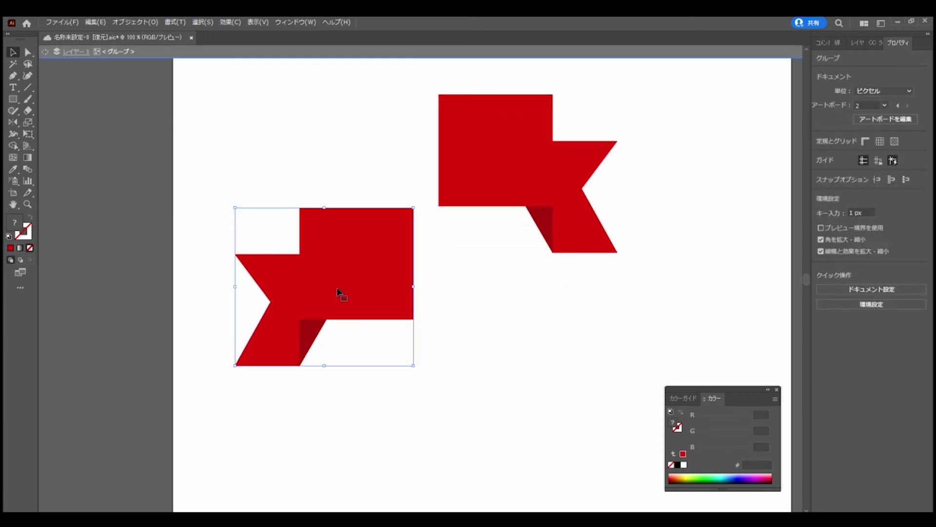
{"action": "mouse_move", "coordinate": [235, 209]}
{"action": "left_mouse_down"}
{"action": "mouse_move", "coordinate": [272, 255]}
{"action": "mouse_move", "coordinate": [297, 262]}
{"action": "left_mouse_up"}
{"action": "double_click", "coordinate": [531, 302]}
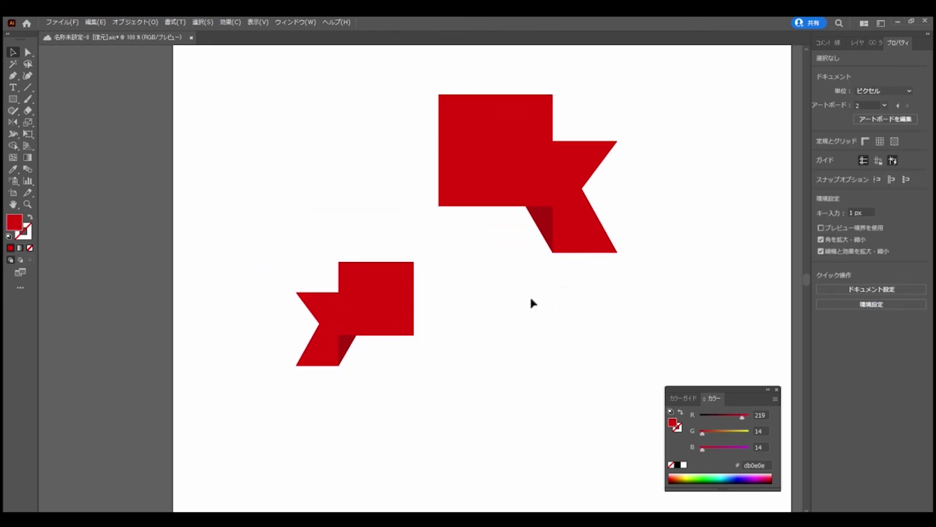
Move both ribbon pieces together to the right and down.
{"action": "scroll", "coordinate": [518, 297], "scroll_direction": "down", "scroll_amount": 1}
{"action": "scroll", "coordinate": [508, 295], "scroll_direction": "up", "scroll_amount": 1}
{"action": "scroll", "coordinate": [508, 302], "scroll_direction": "up", "scroll_amount": 1}
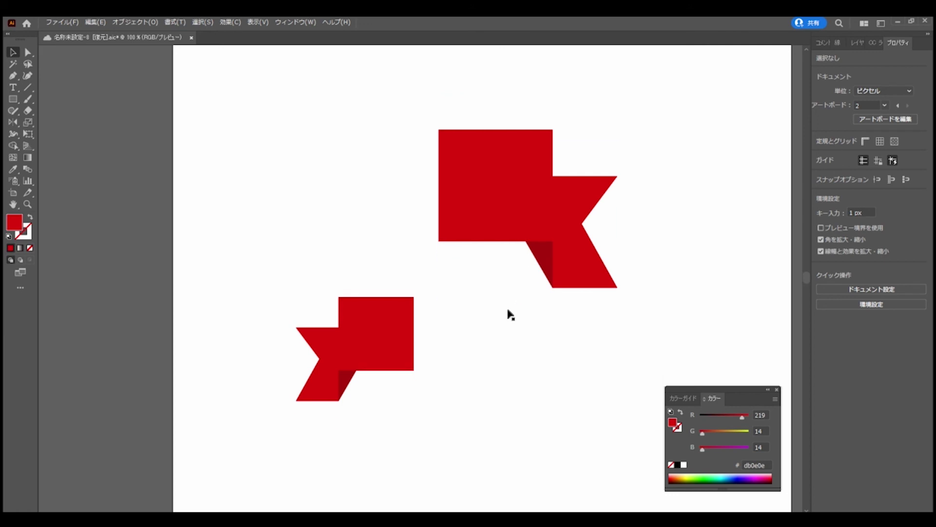
{"action": "left_click_drag", "start_coordinate": [493, 235], "coordinate": [526, 273]}
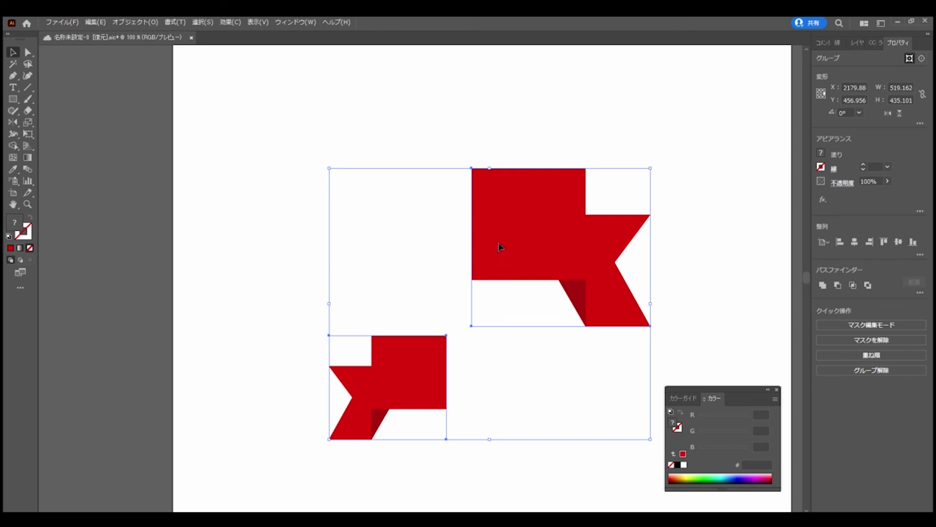
Reselect both ribbon pieces, nudge them up and left in two small drags, then deselect.
{"action": "left_click", "coordinate": [460, 266]}
{"action": "left_click", "coordinate": [427, 348]}
{"action": "left_click", "coordinate": [406, 247]}
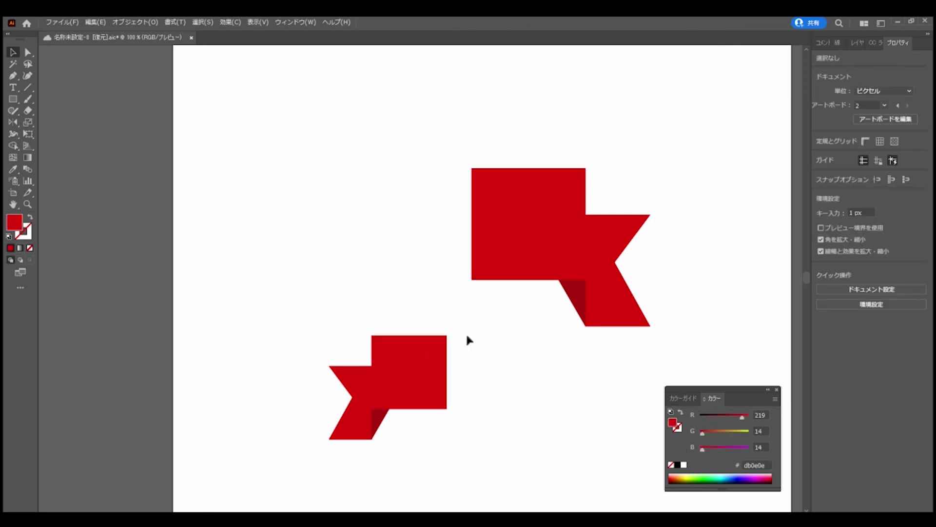
{"action": "left_click", "coordinate": [430, 359]}
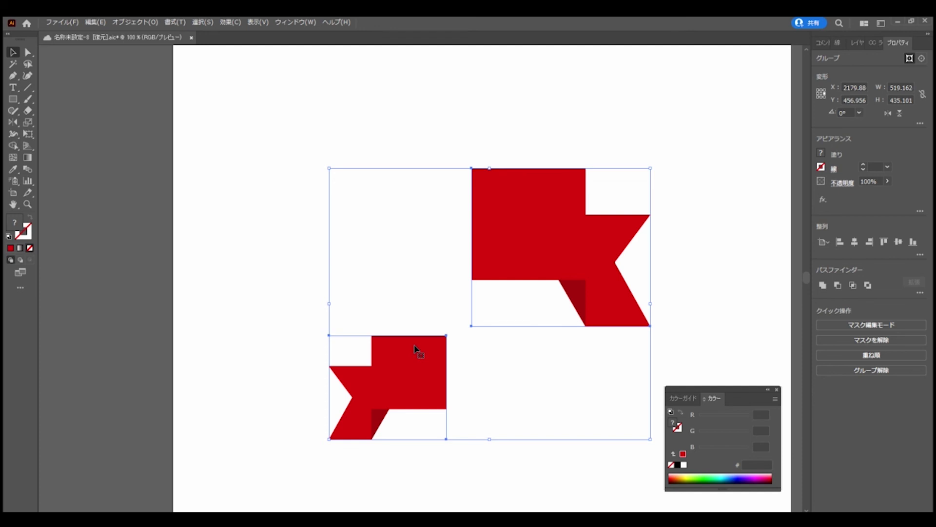
{"action": "left_click_drag", "start_coordinate": [415, 346], "coordinate": [407, 343]}
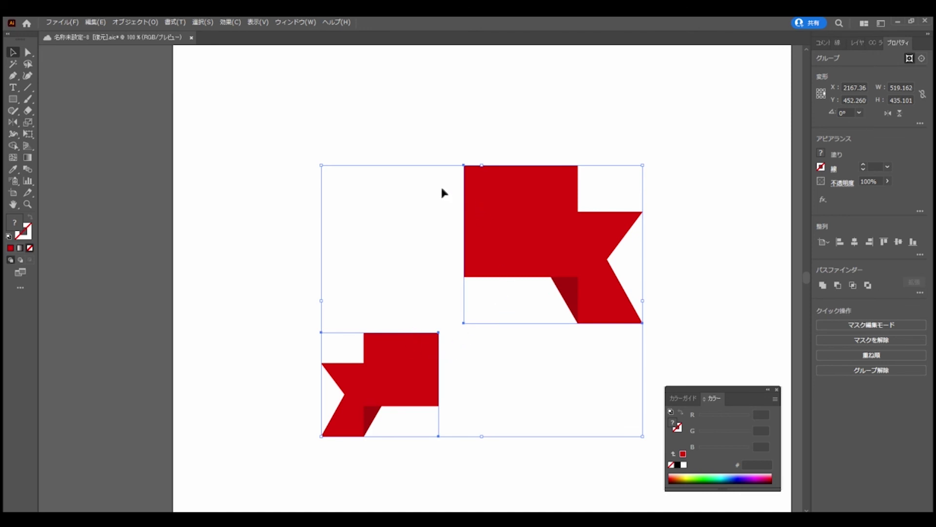
{"action": "left_click", "coordinate": [497, 213]}
{"action": "left_click_drag", "start_coordinate": [428, 355], "coordinate": [421, 340]}
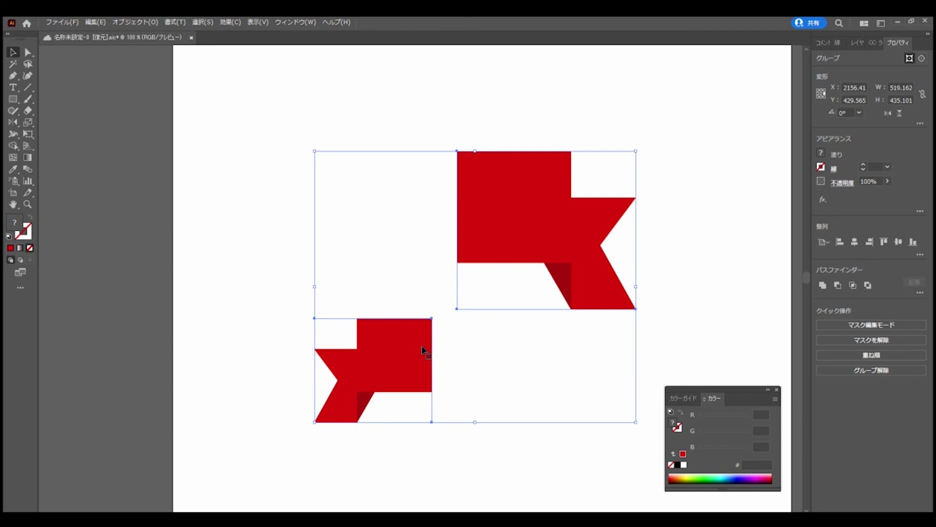
{"action": "left_click", "coordinate": [472, 350]}
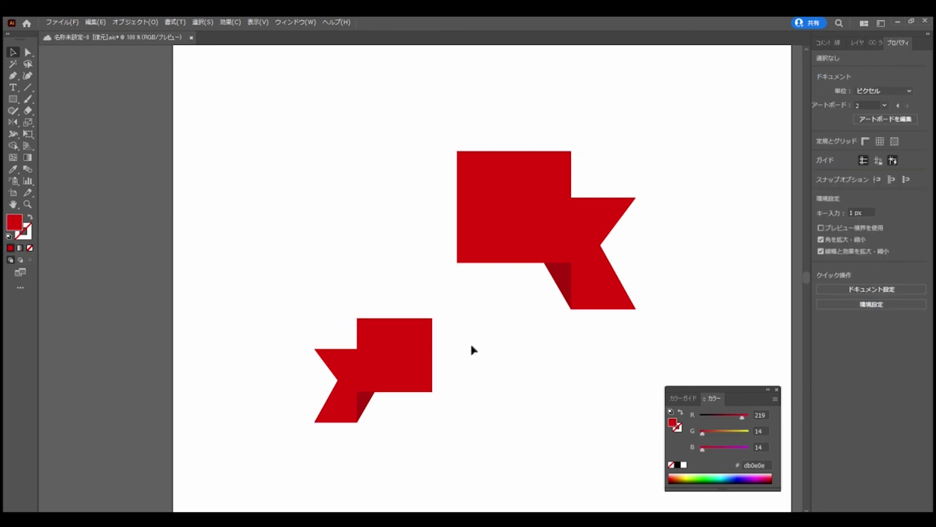